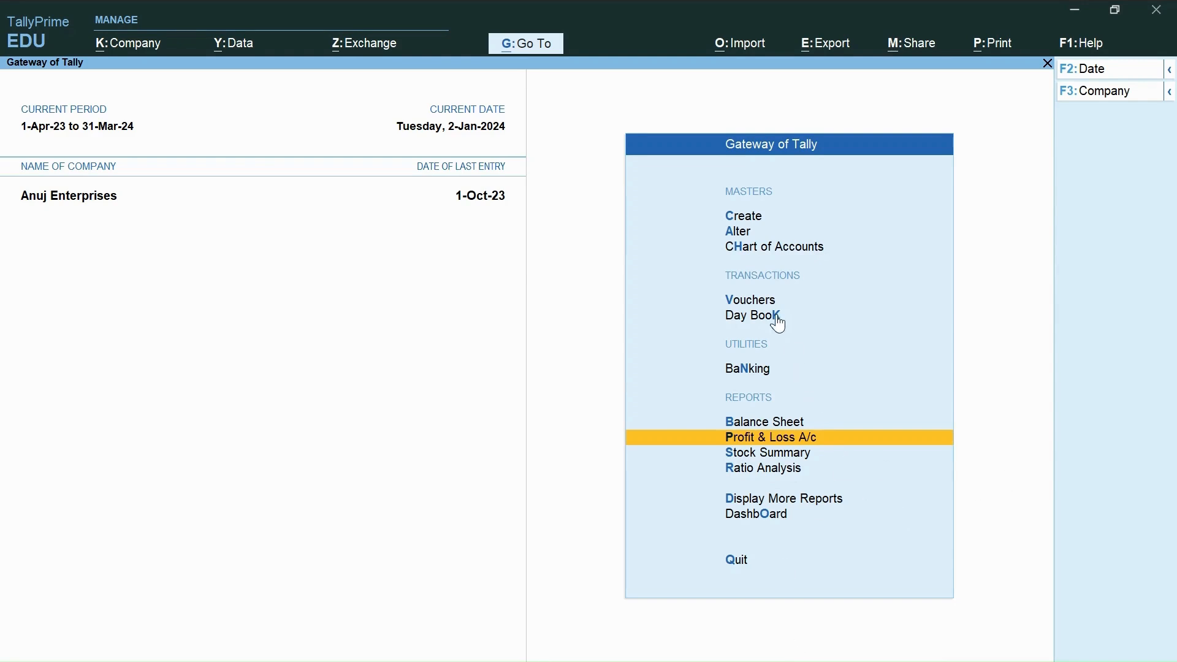
Step: Start a new sales voucher with Cash as the party account
left_click(763, 302)
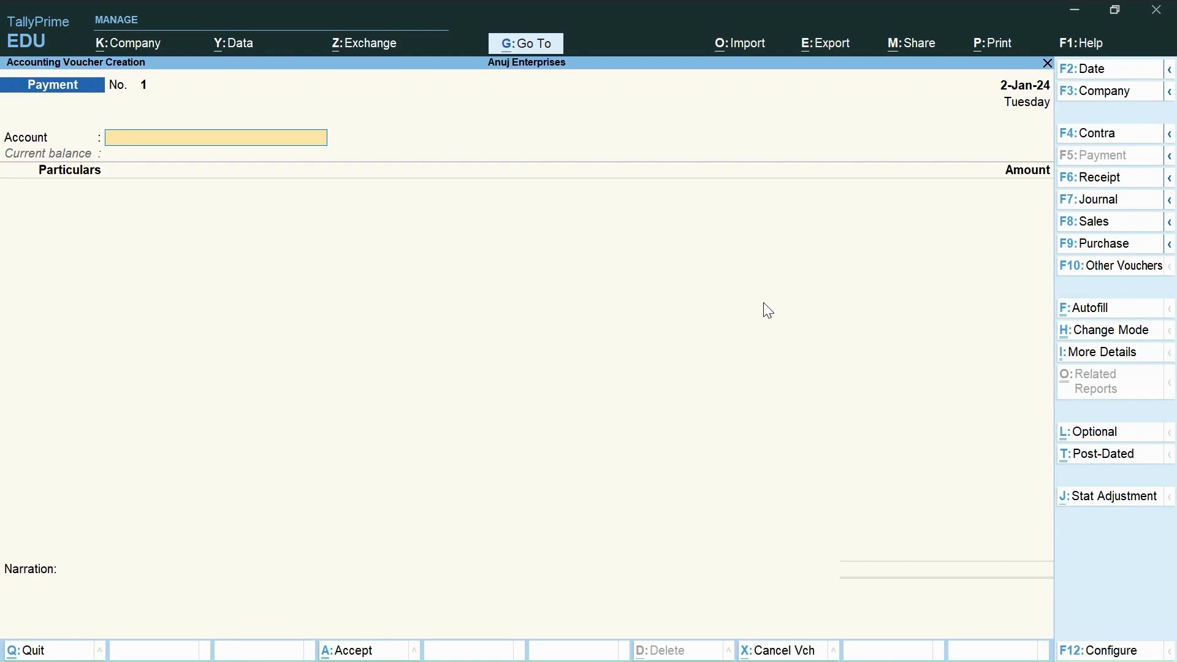
left_click(1102, 228)
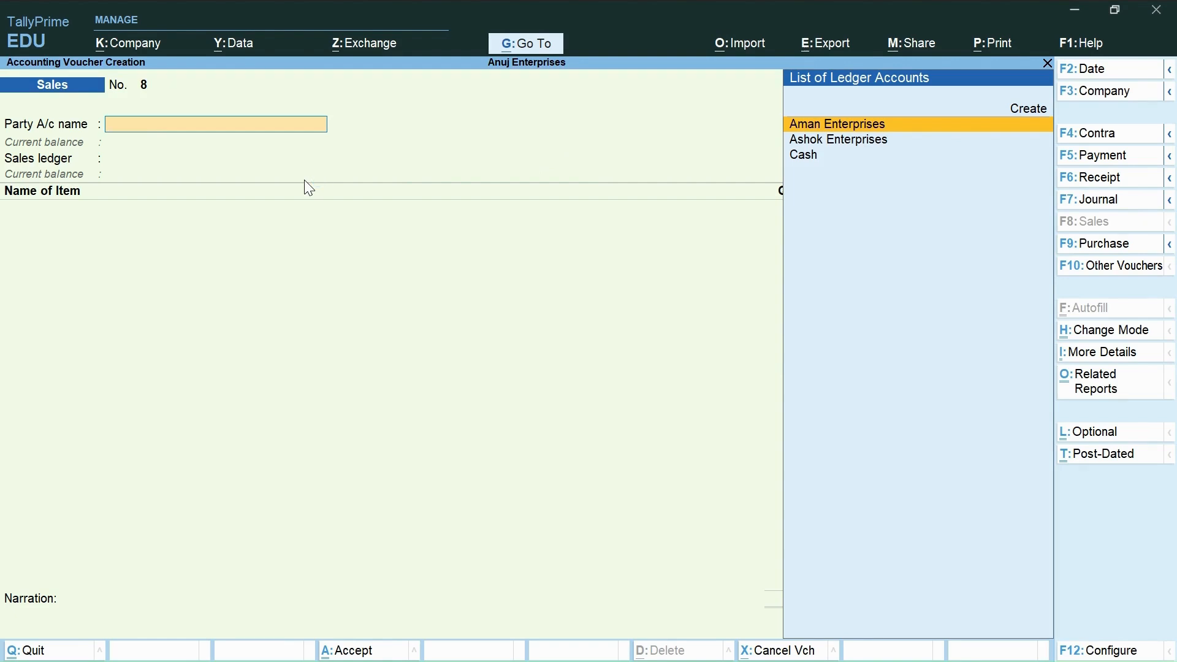
key("Down")
key("Down")
key("Return")
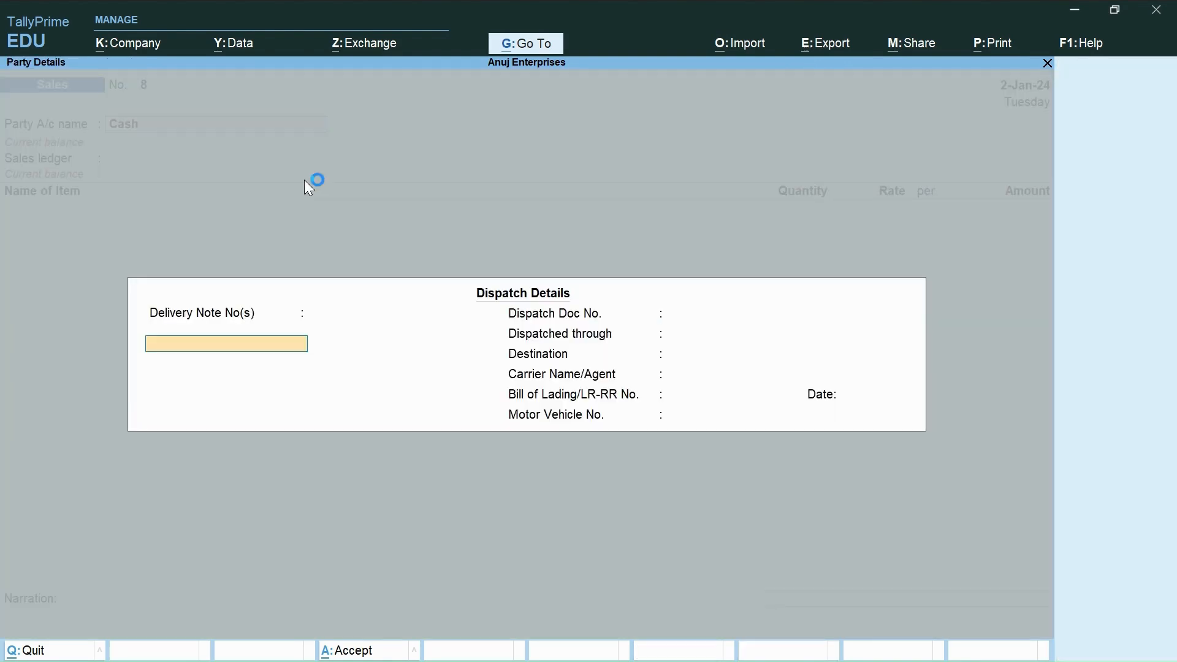
Step: Leave all dispatch details of the cash sale blank and proceed to the party details
key("Return")
key("Return")
key("Return")
key("Return")
key("Return")
key("Return")
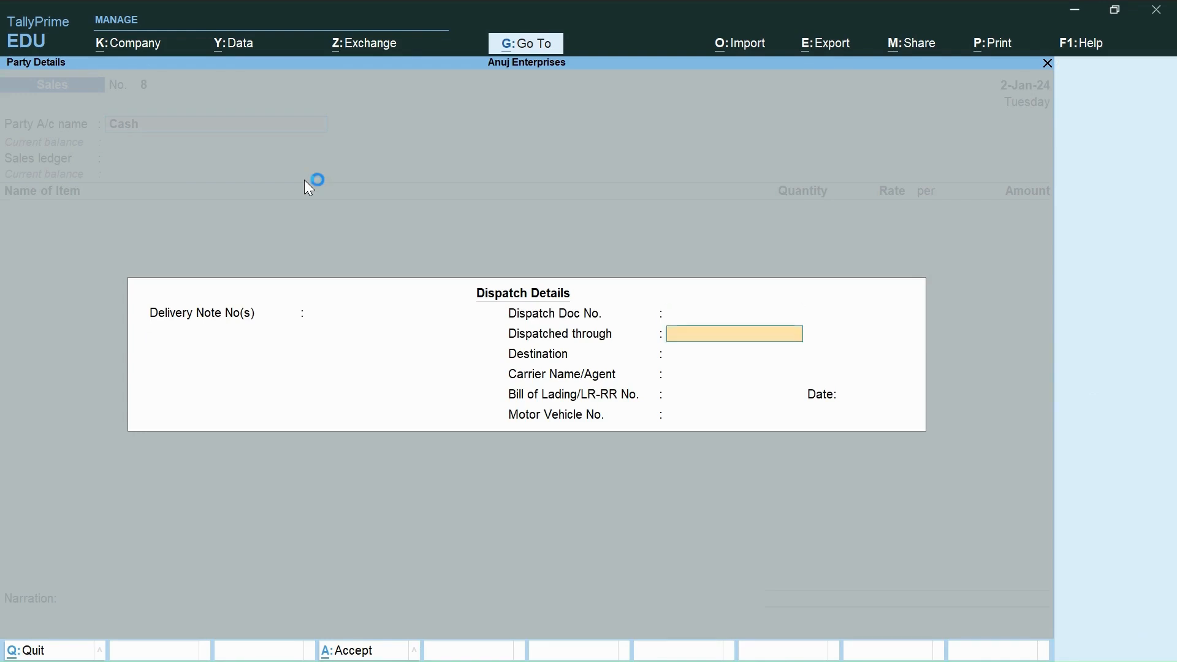
key("Return")
key("Return")
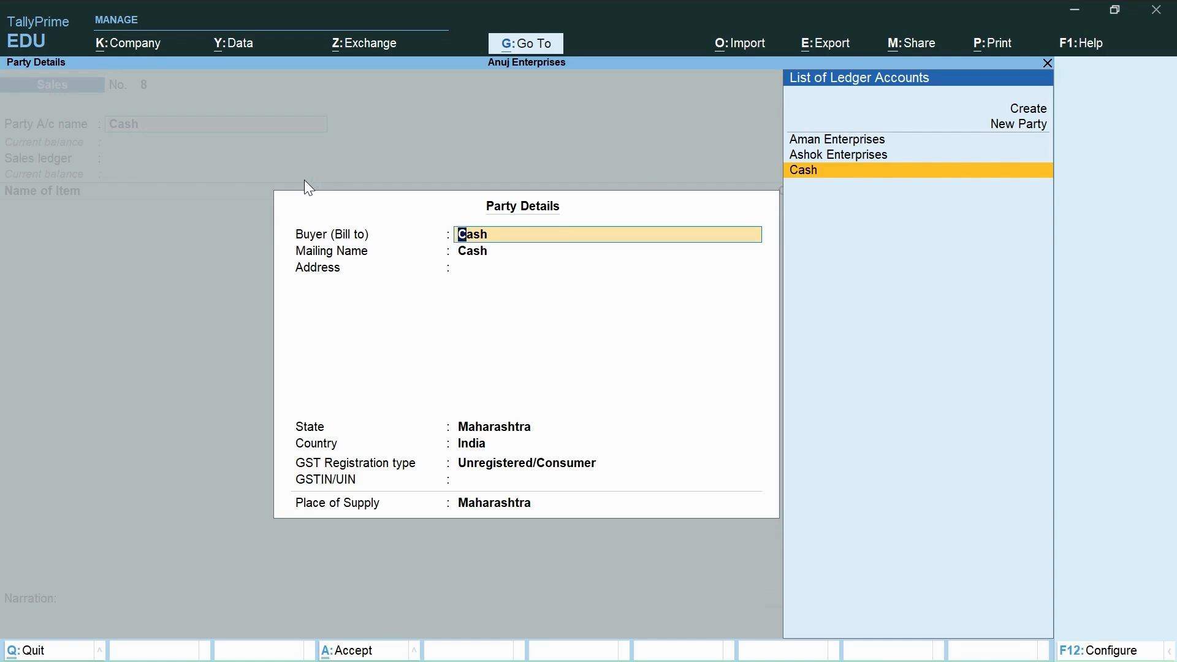
Step: Complete the party details of the cash sale and choose Sales as the sales ledger
key("Up")
key("Up")
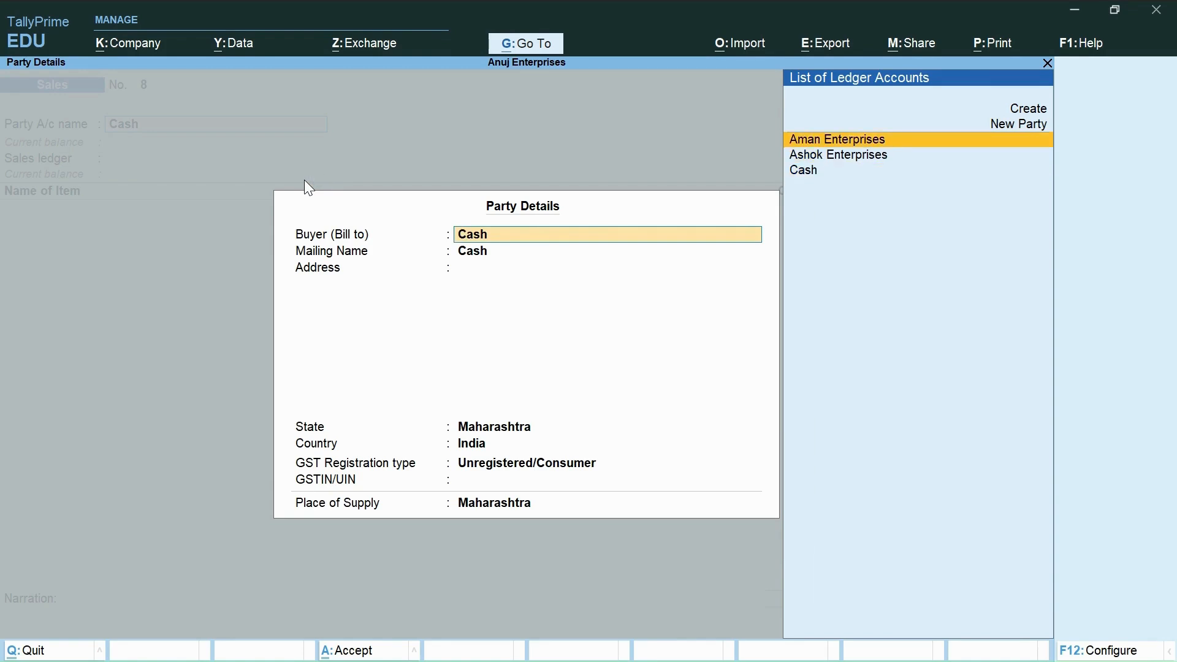
key("Return")
key("Return")
key("Return")
key("Return")
key("Return")
key("Return")
key("Return")
key("Return")
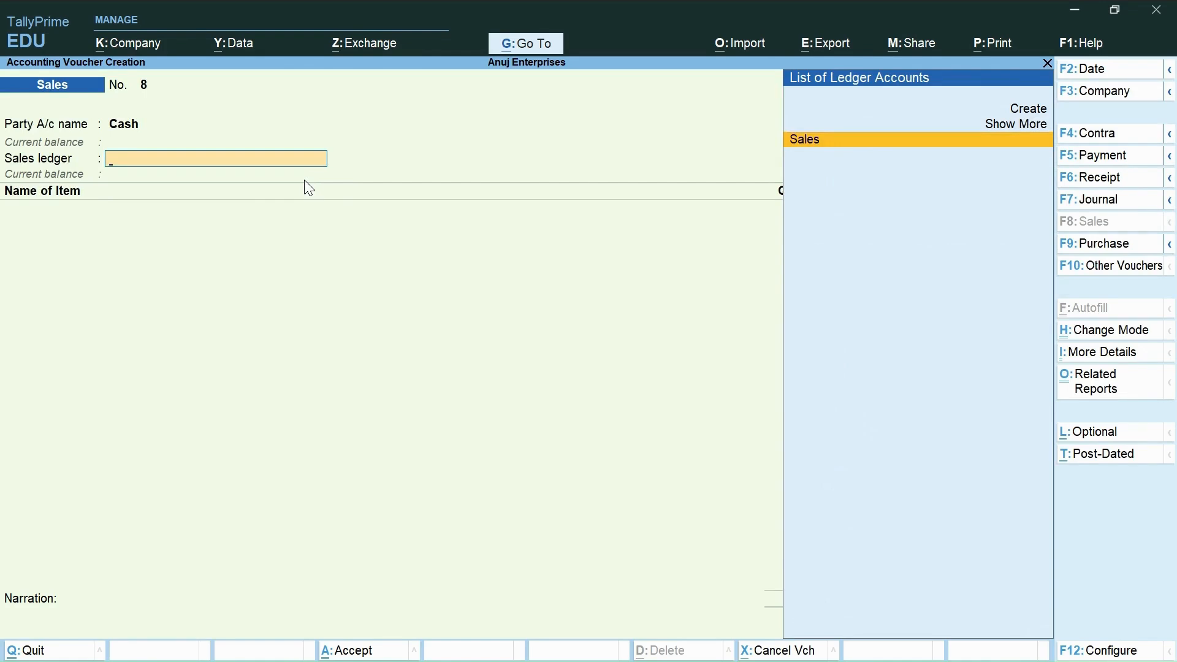
key("Return")
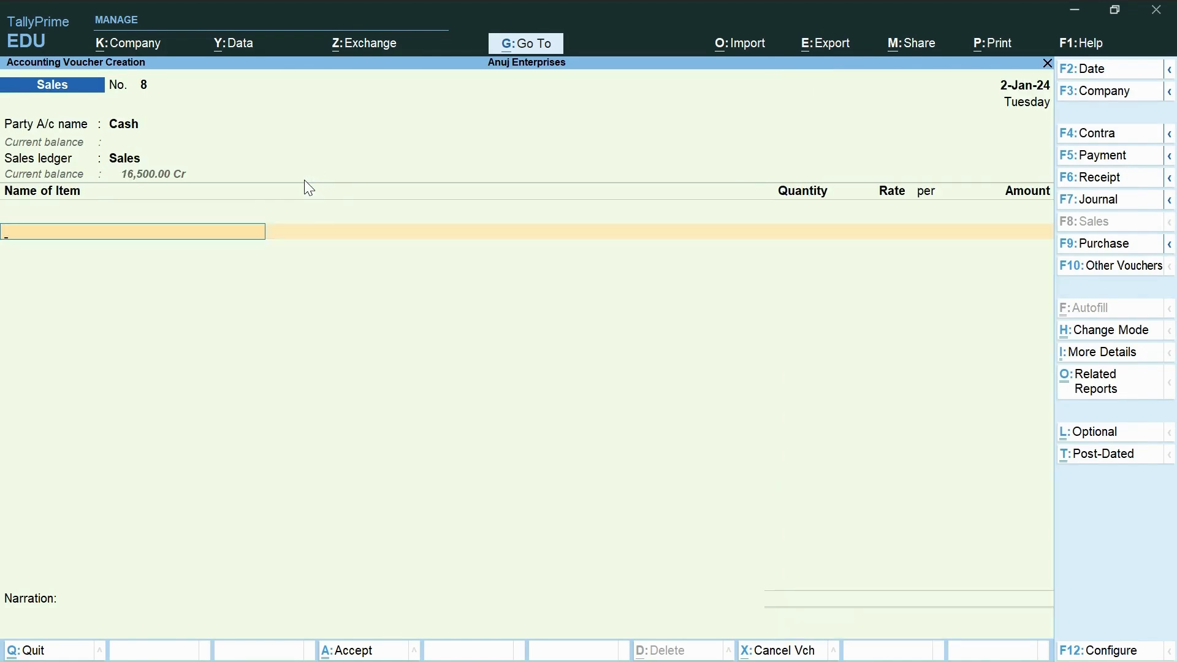
Step: Add the item Wooden Chair from the Indore godown with quantity 1 Nos at a rate of 2,500
type("W")
key("Down")
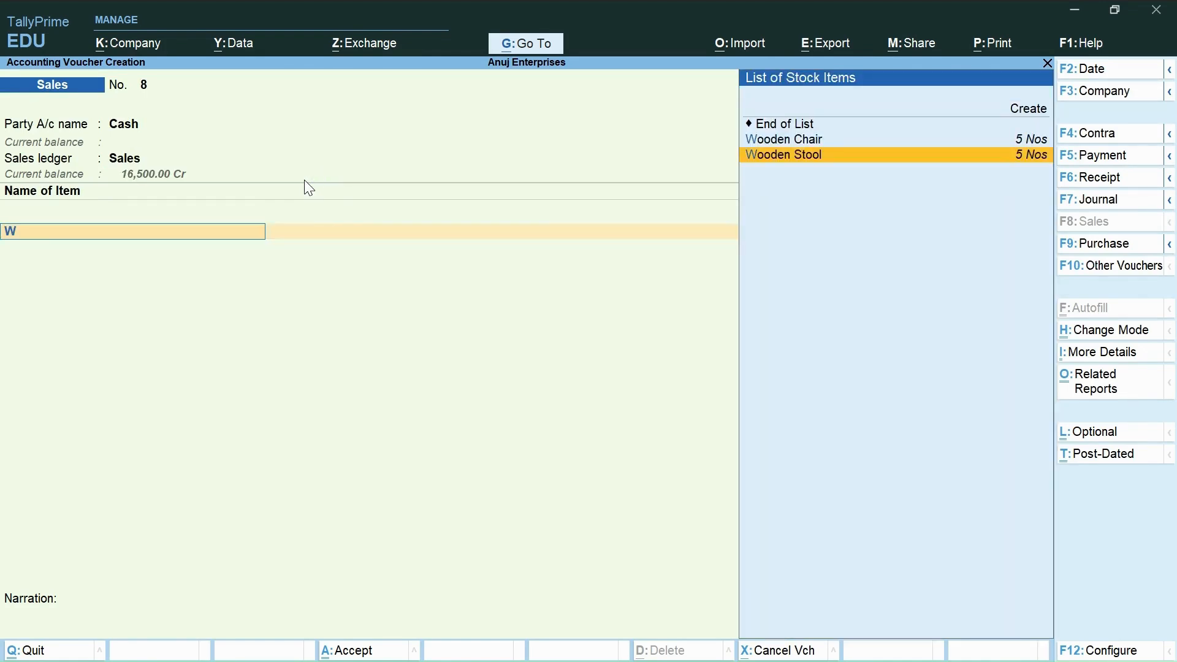
key("Up")
key("Return")
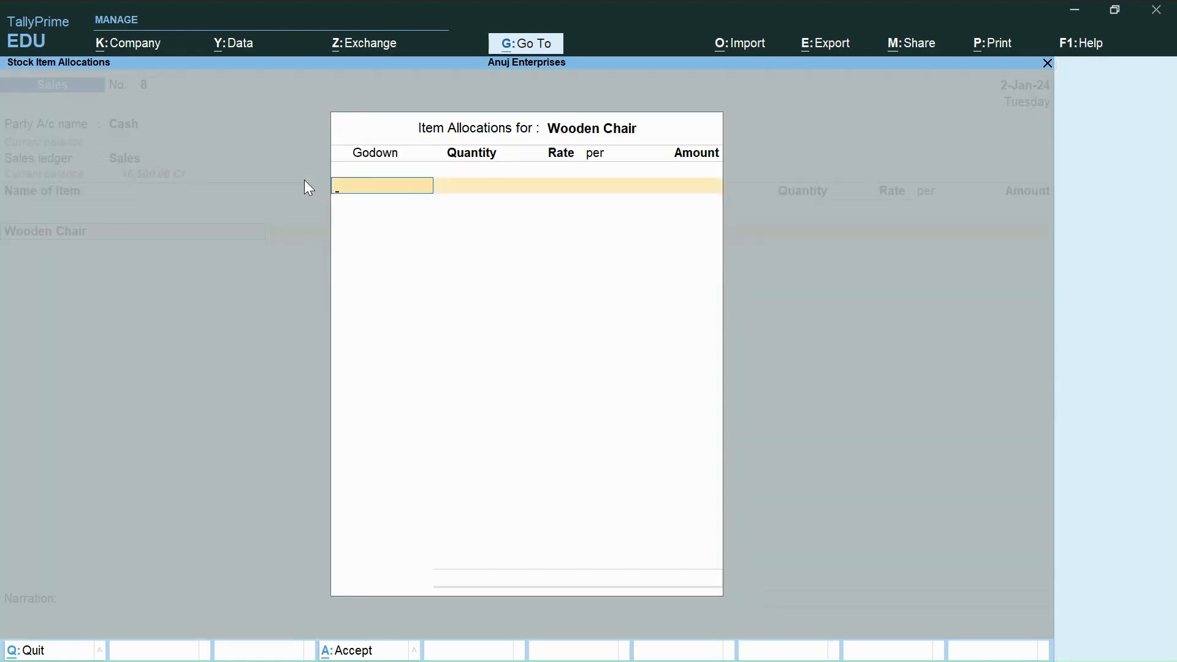
key("Return")
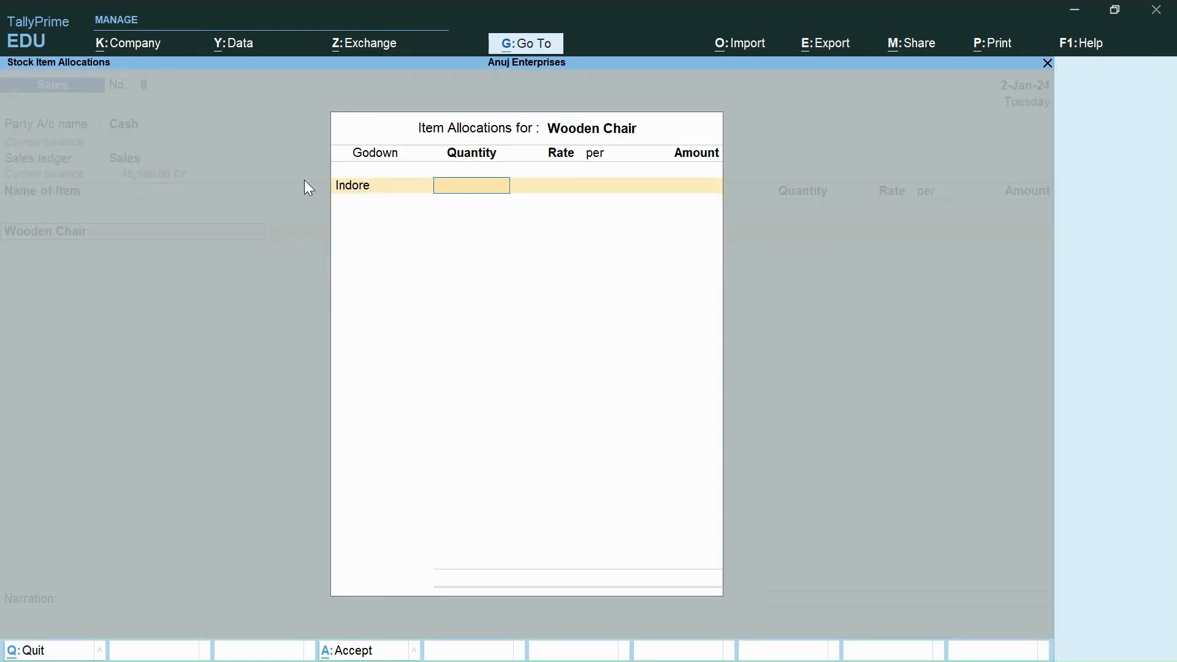
type("1")
key("Return")
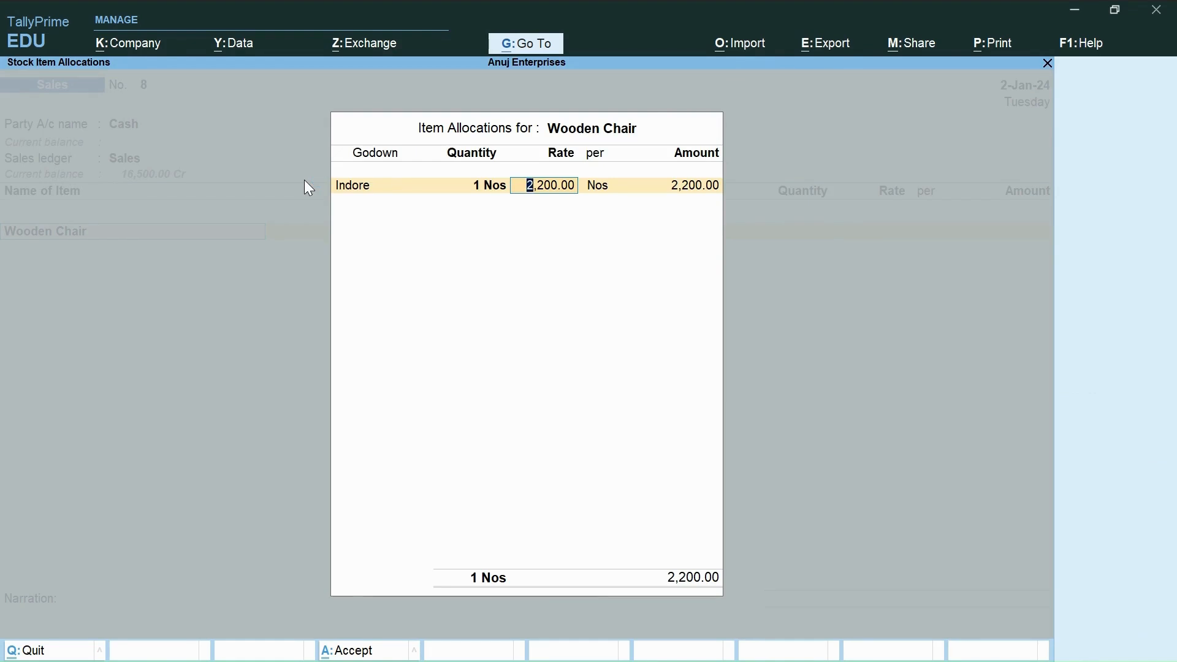
type("2,500")
key("Return")
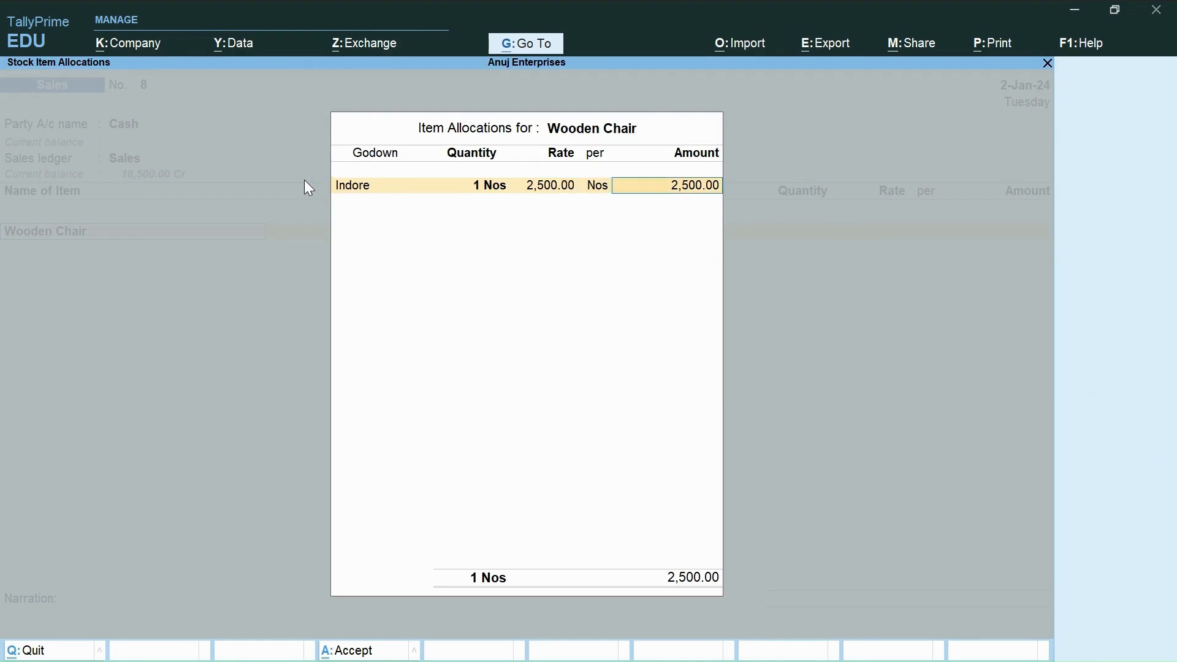
key("Return")
key("Return")
key("Return")
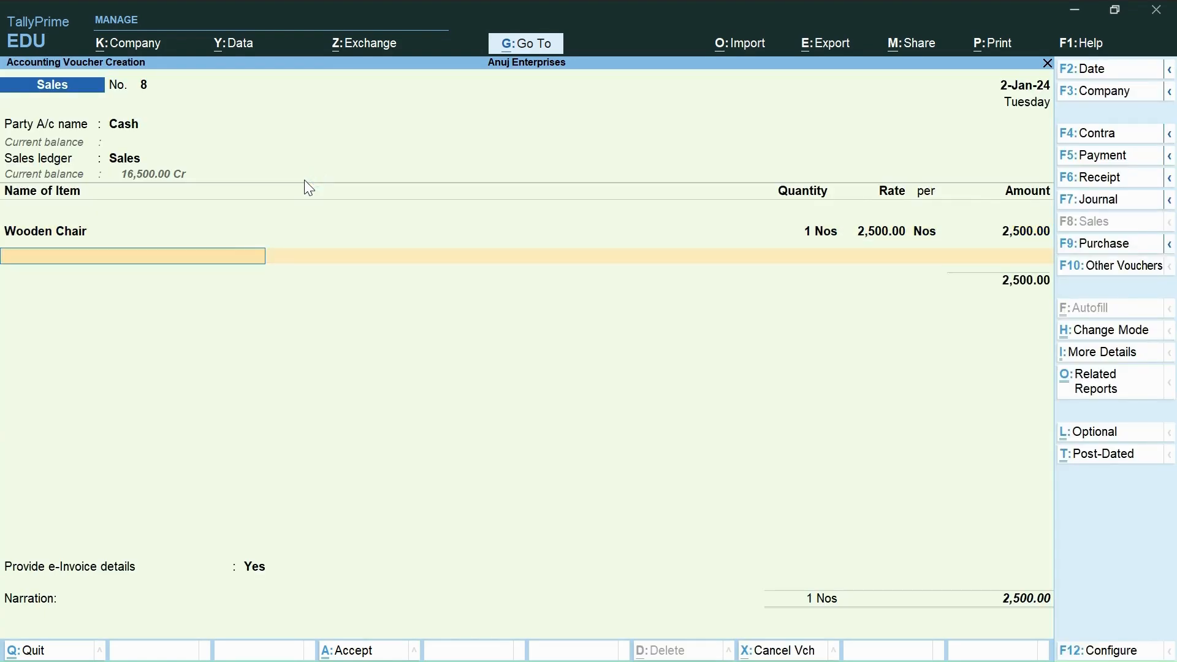
Step: Add the CGST on Sales ledger below the Wooden Chair item and accept its calculated amount
type("Cgs")
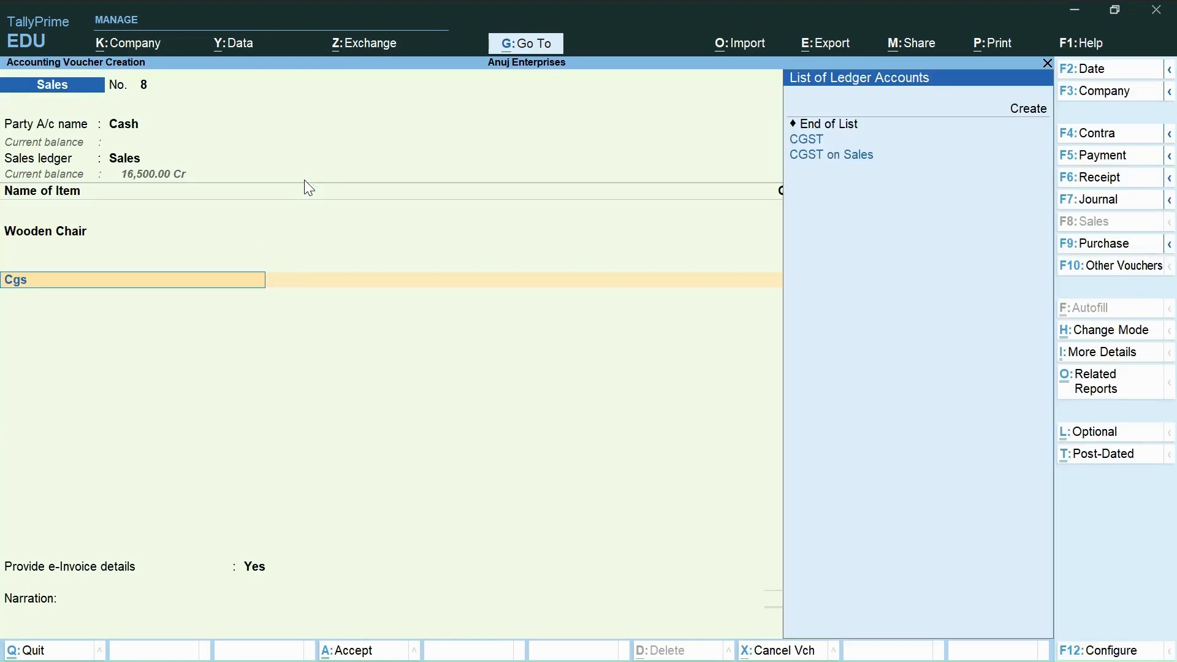
key("Down")
key("Return")
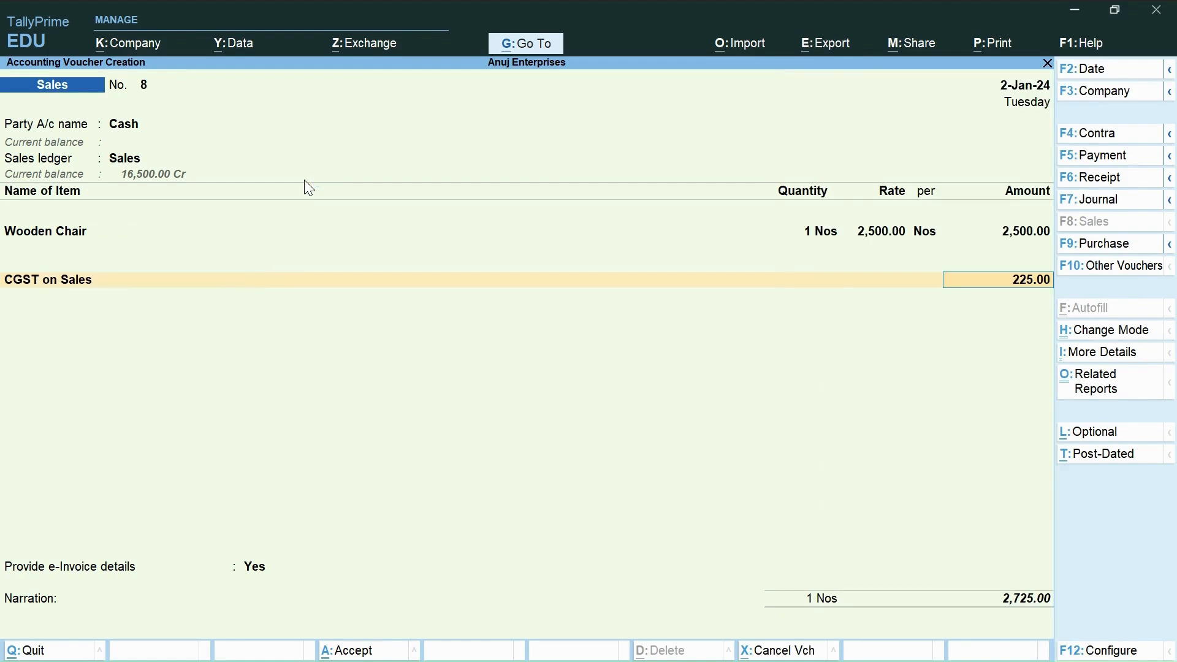
key("Return")
Step: Add the SGST on Sales ledger below CGST on Sales, accept its calculated amount and finish the ledger entries
type("sg")
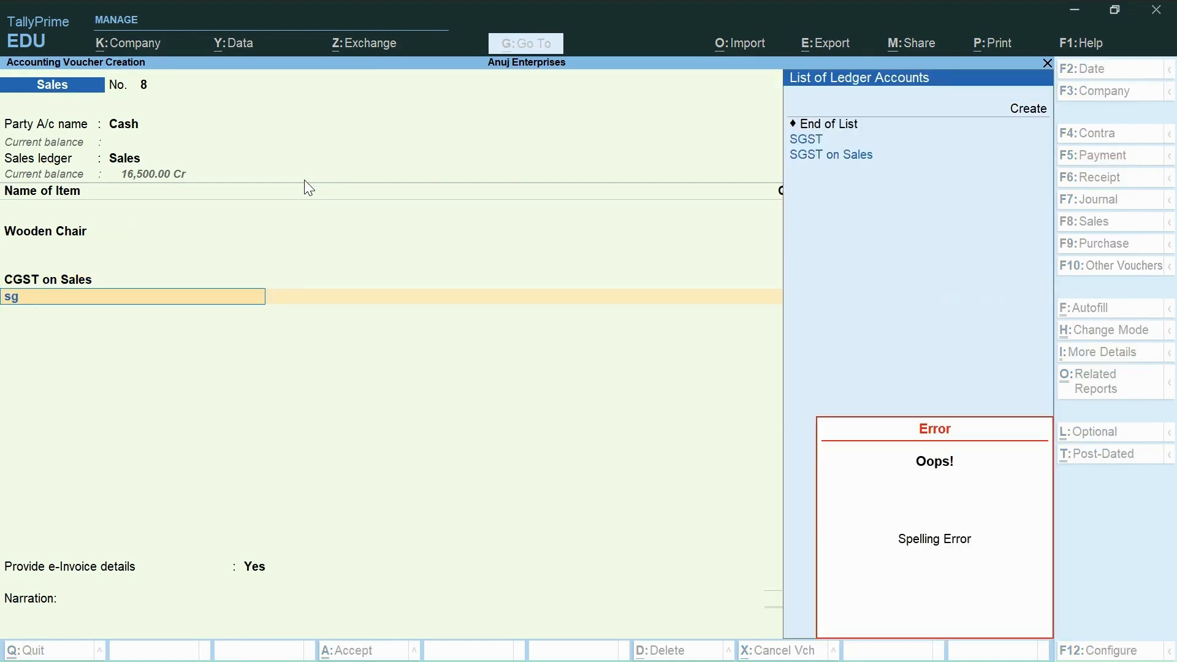
type("s")
type("t")
key("Down")
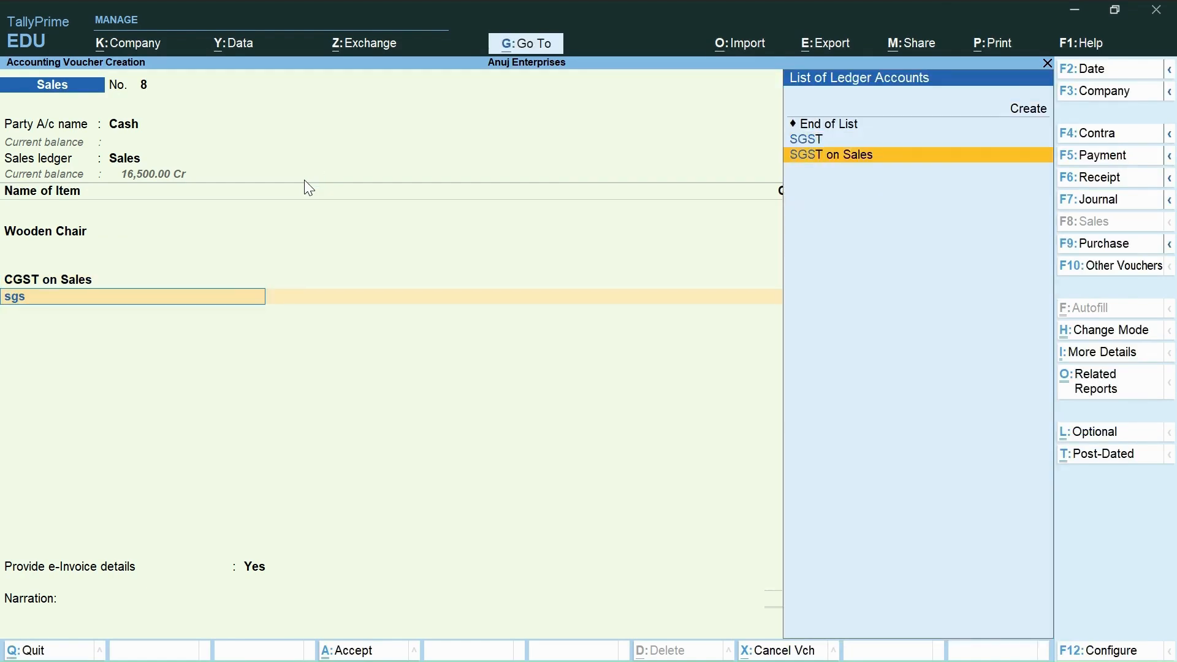
key("Return")
key("Return")
key("Return")
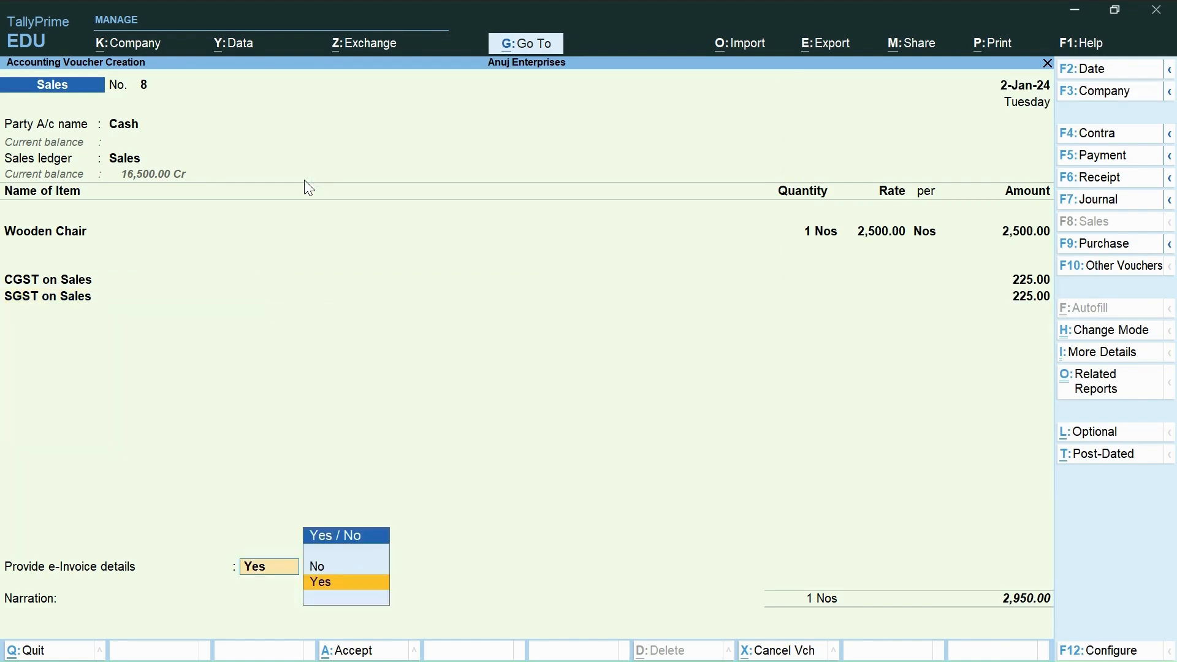
Step: Set Provide e-Invoice details to No, leave the narration blank, and save the cash sales voucher without generating an e-Invoice
type("n")
key("Return")
key("Return")
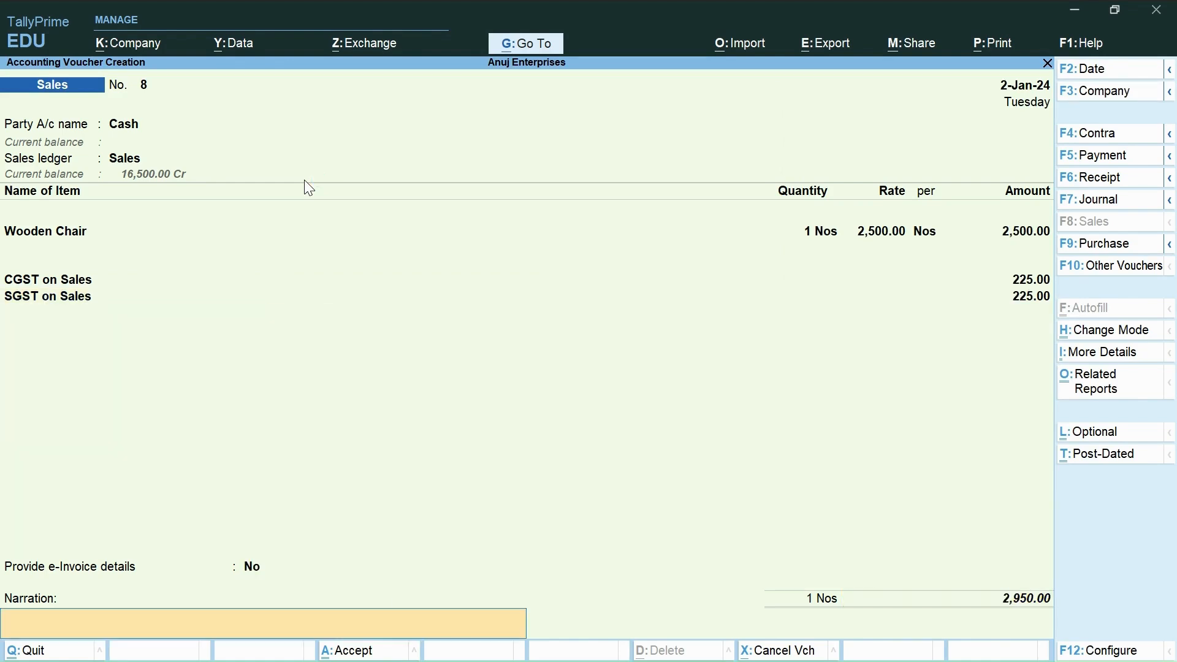
key("Return")
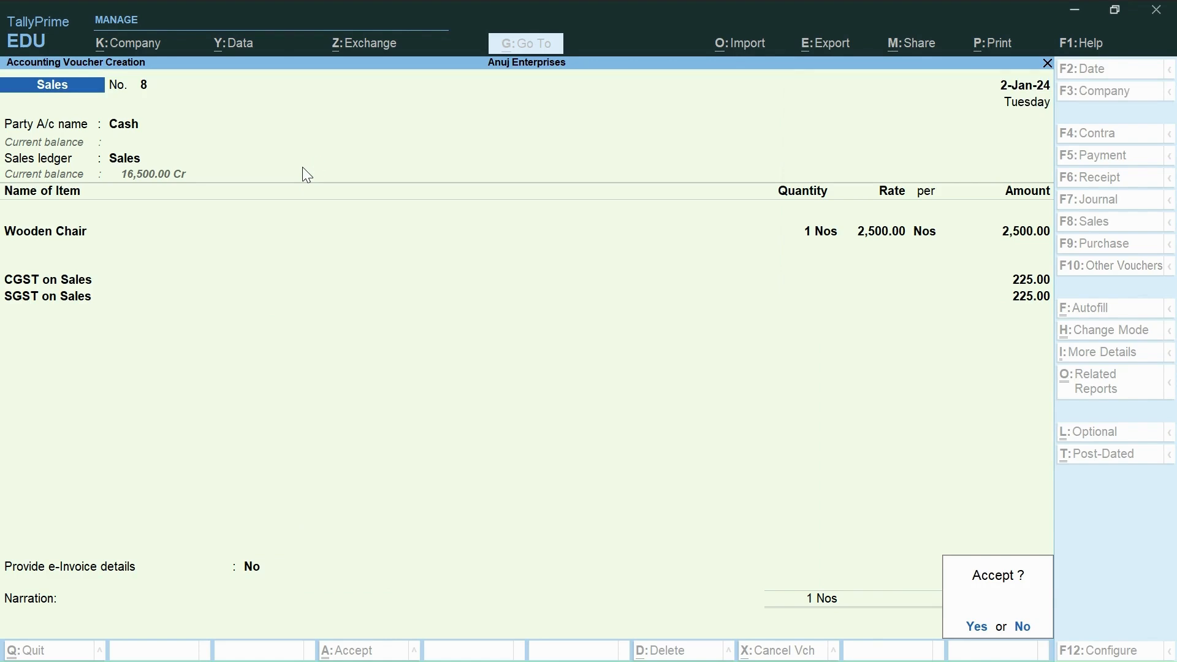
key("y")
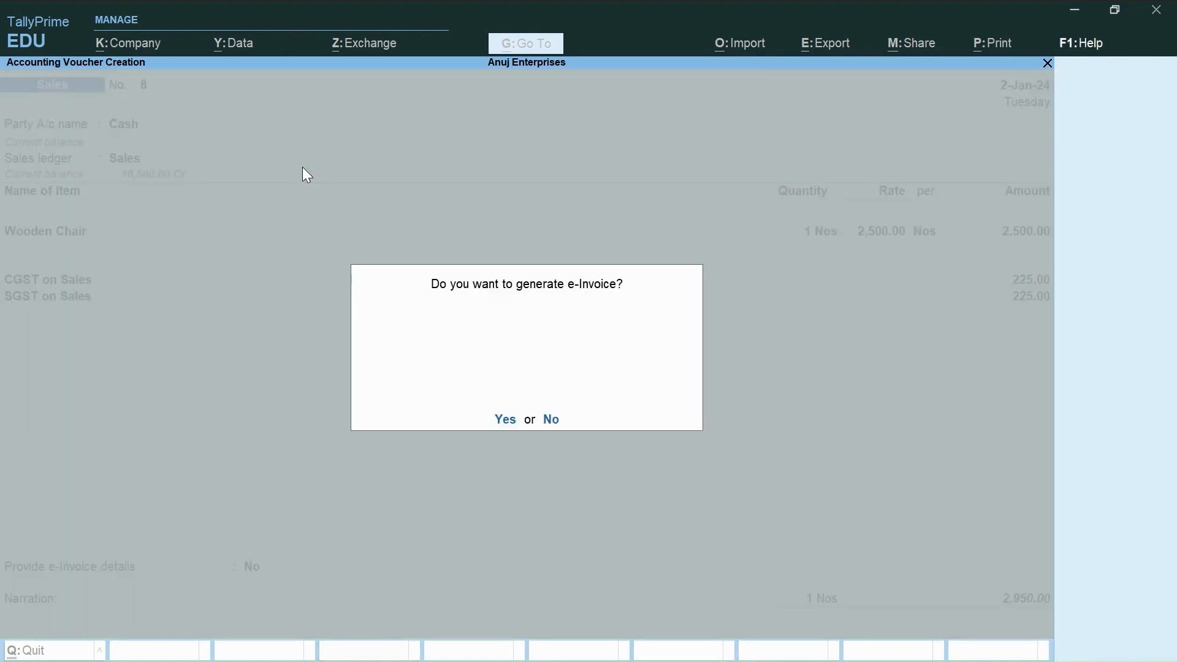
key("n")
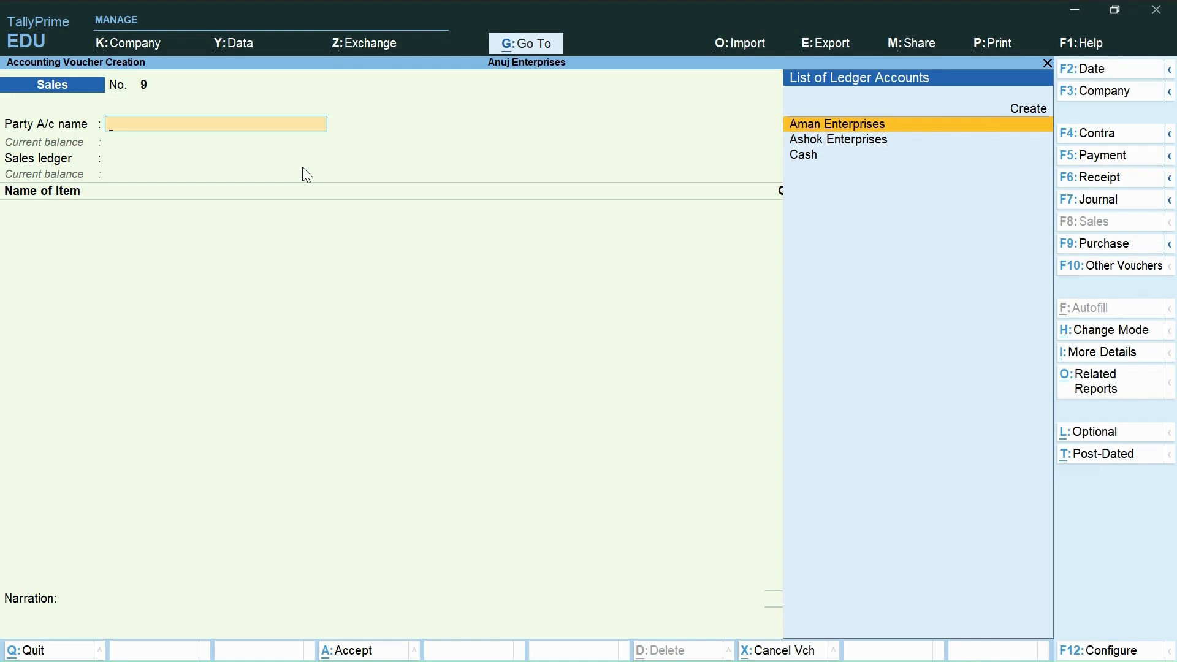
Step: Select Aman Enterprises as the party account of the new sales voucher and leave its dispatch details blank
key("Return")
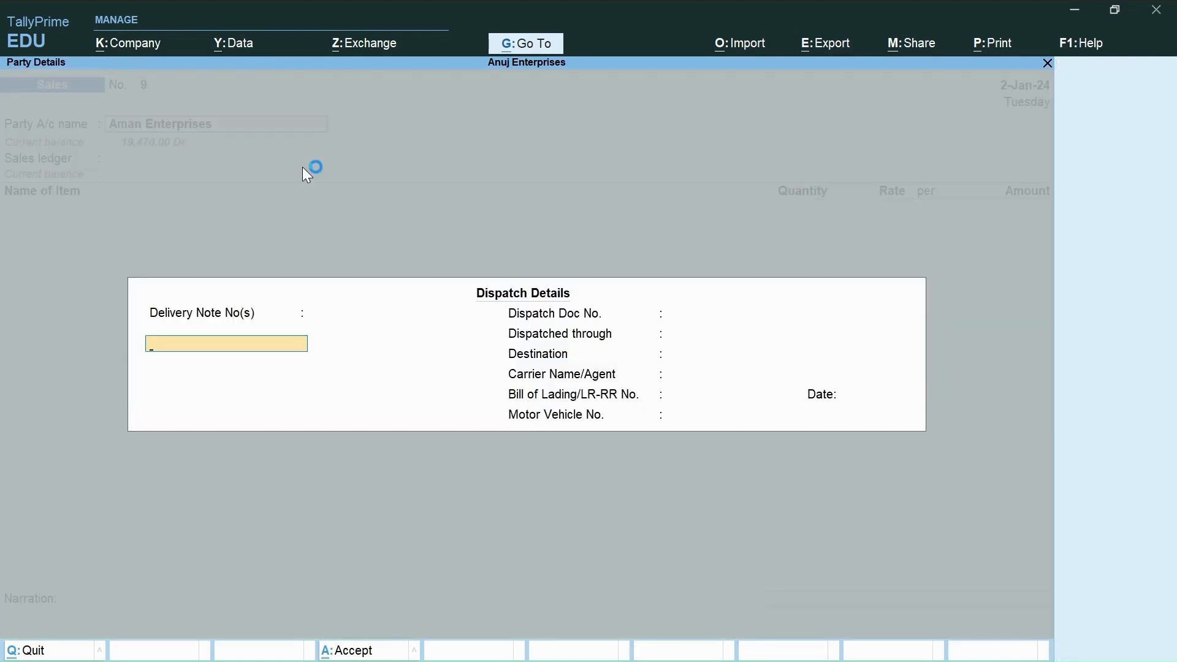
key("Return")
key("Return")
key("Return")
key("Return")
key("Return")
key("Return")
key("Return")
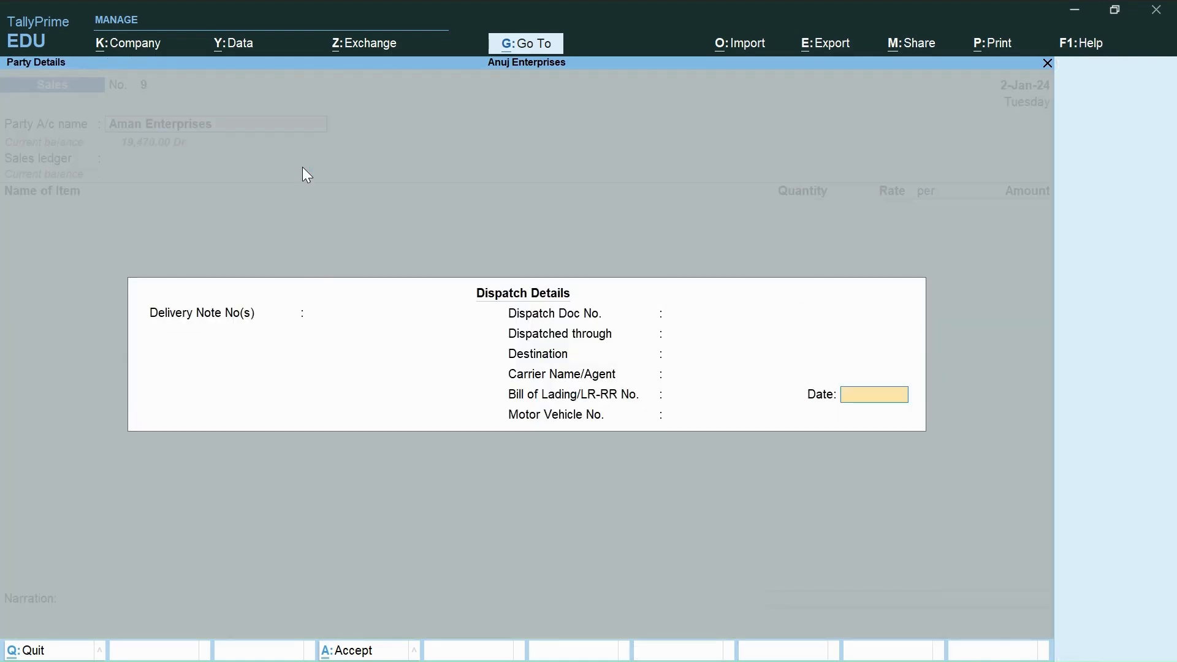
key("Return")
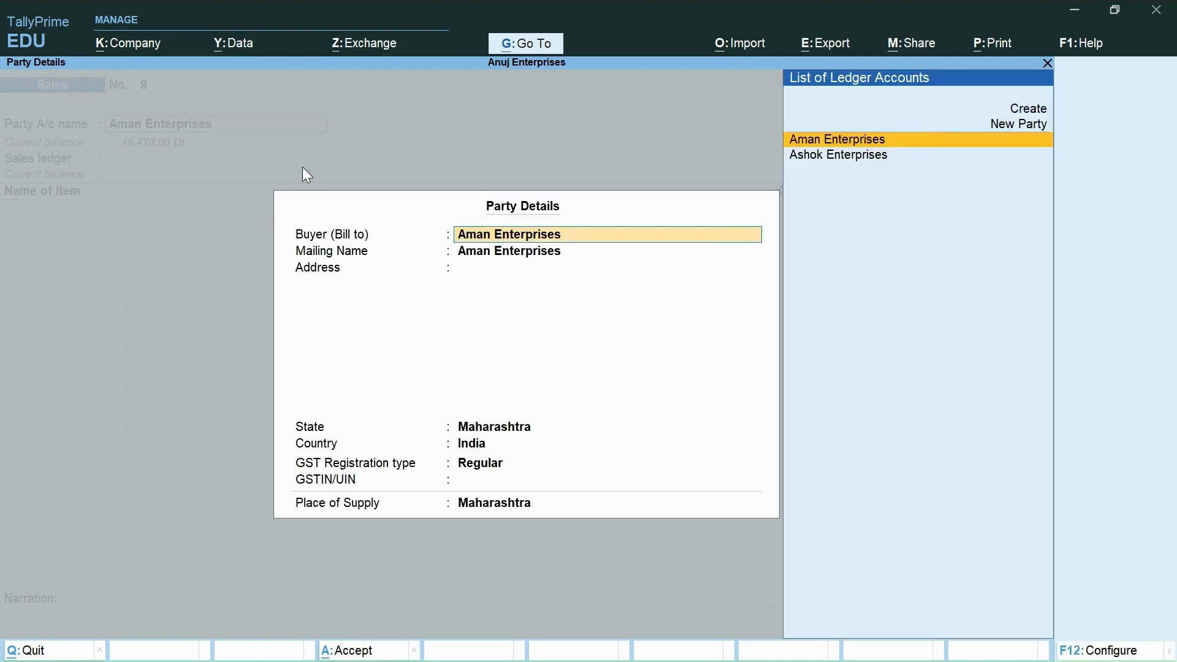
Step: Accept the default party details for Aman Enterprises and choose Sales as the sales ledger
key("Return")
key("Return")
key("Return")
key("Return")
key("Return")
key("Return")
key("Return")
key("Return")
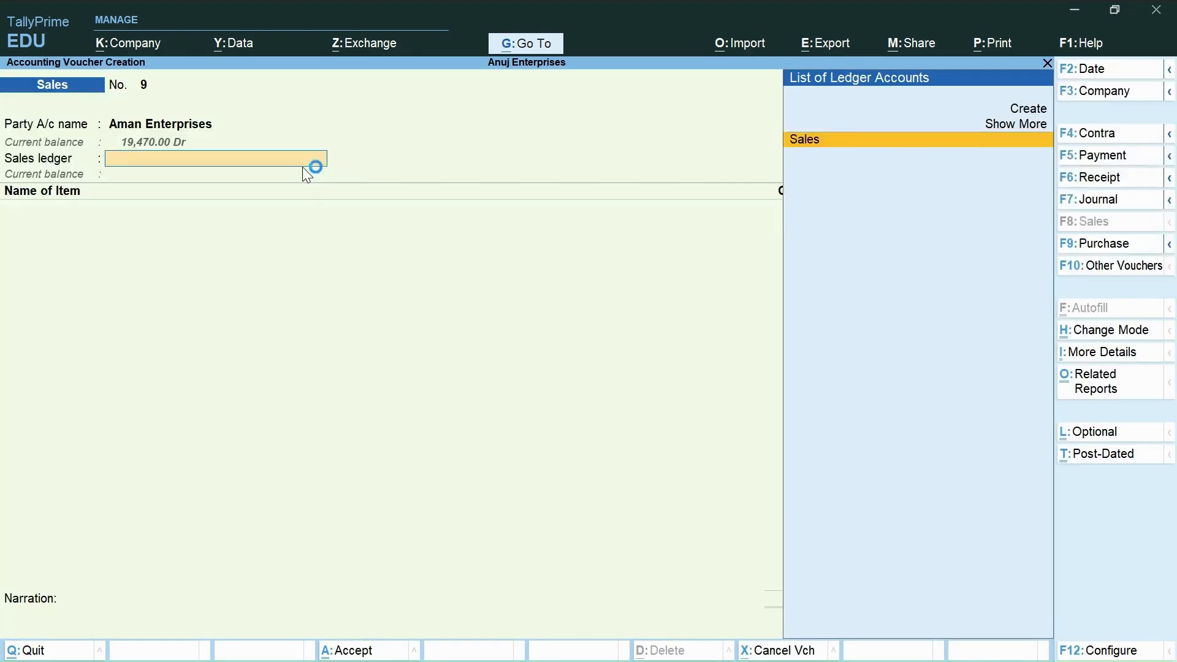
key("Return")
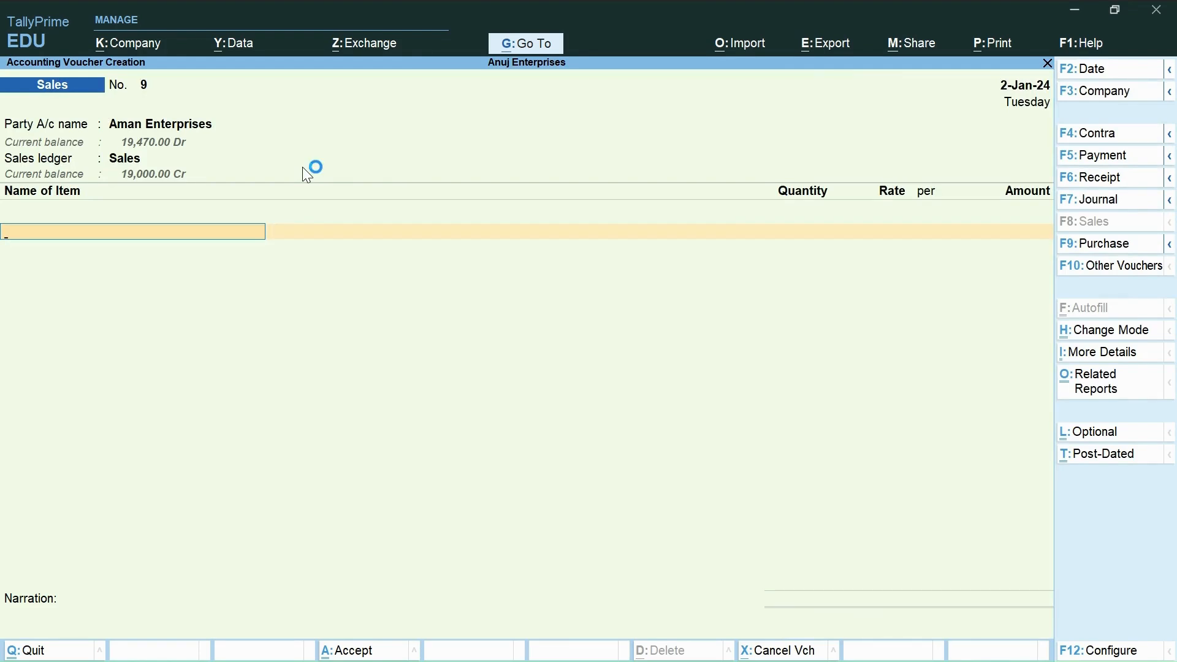
Step: Add the item Wooden Chair from the Indore godown with quantity 1 Nos, keeping the default rate of 2,500
type("Wo")
key("Down")
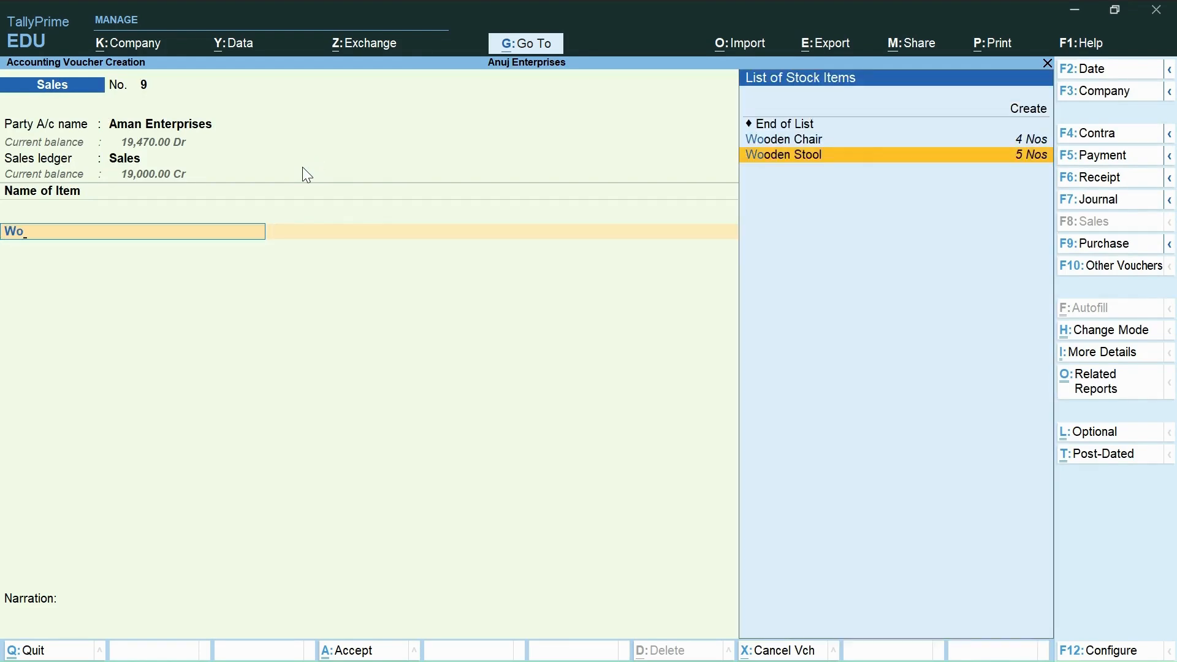
key("Up")
key("Return")
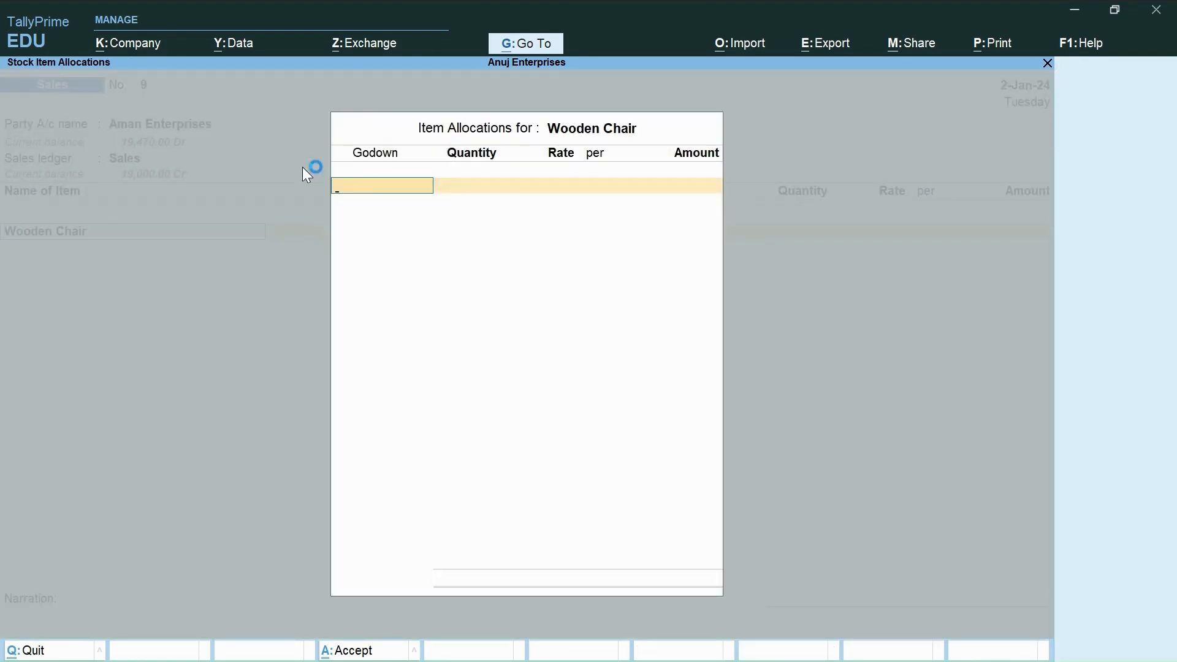
key("Return")
type("1")
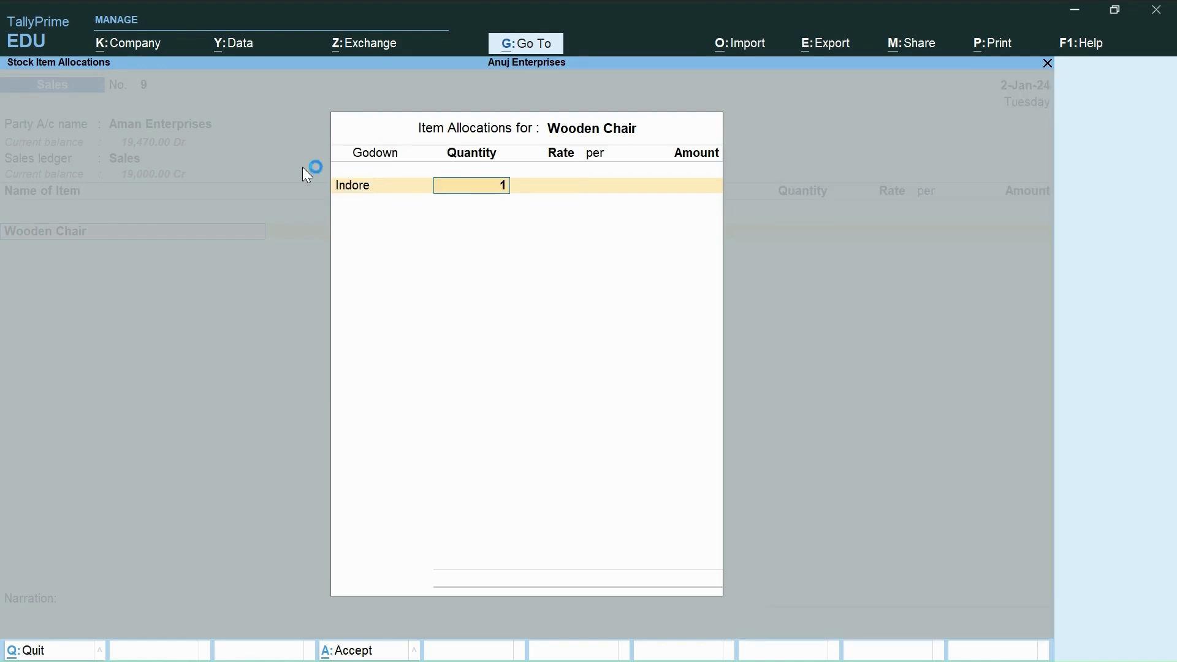
key("Return")
key("Return")
key("Return")
key("Return")
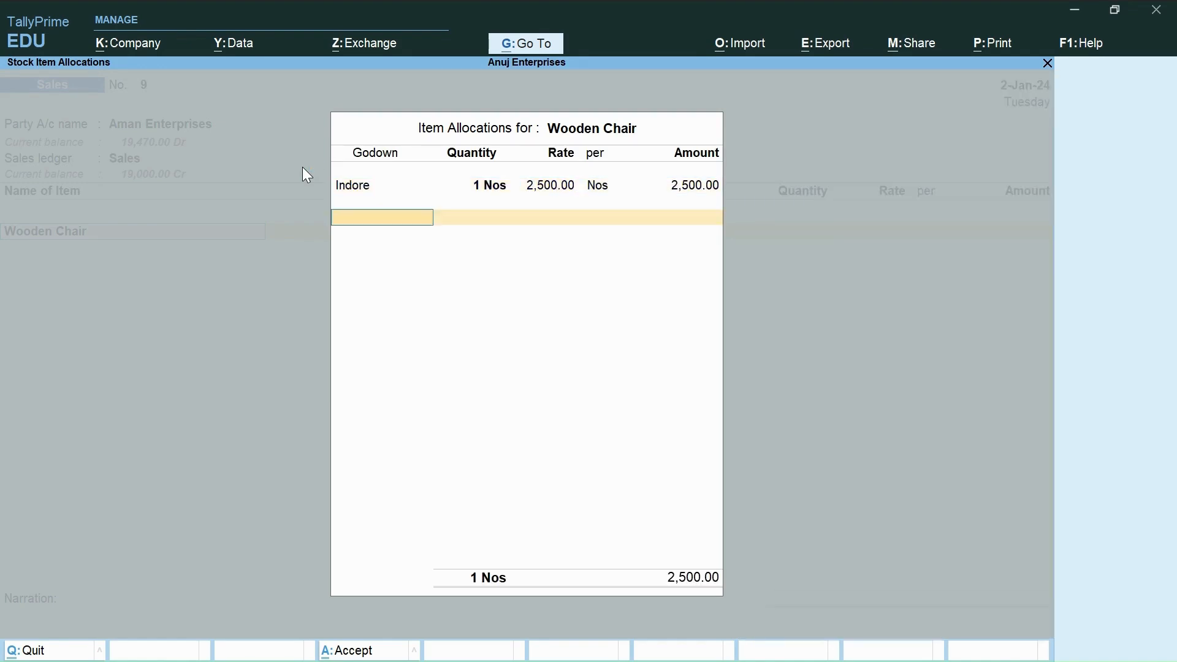
key("Return")
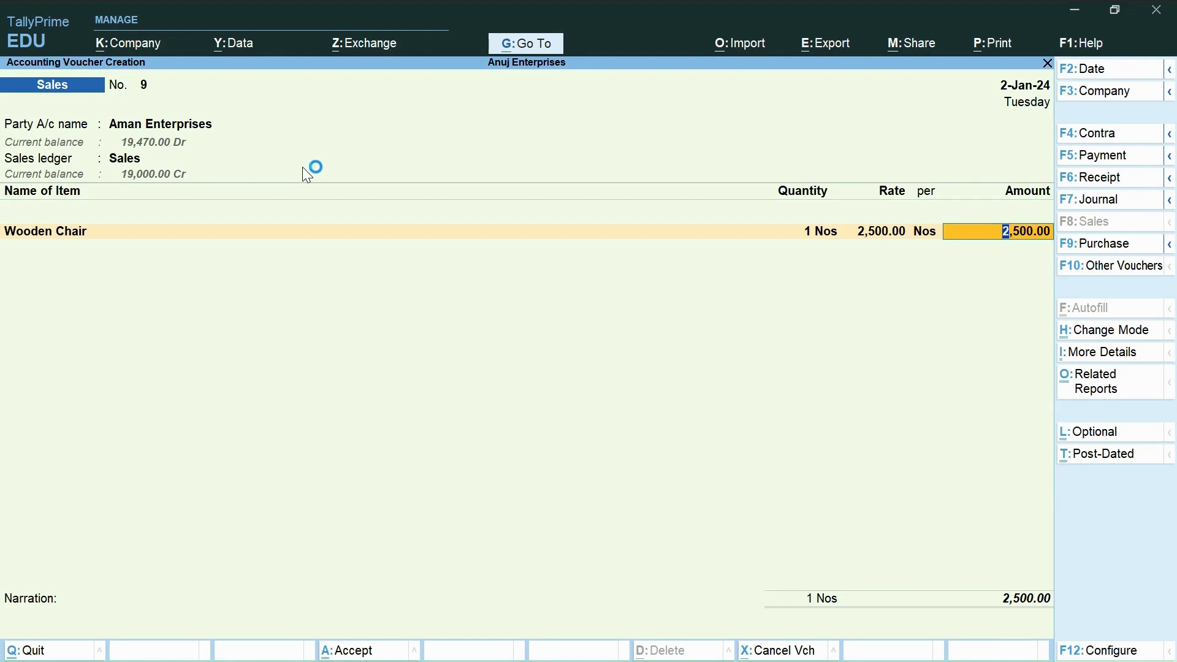
key("Return")
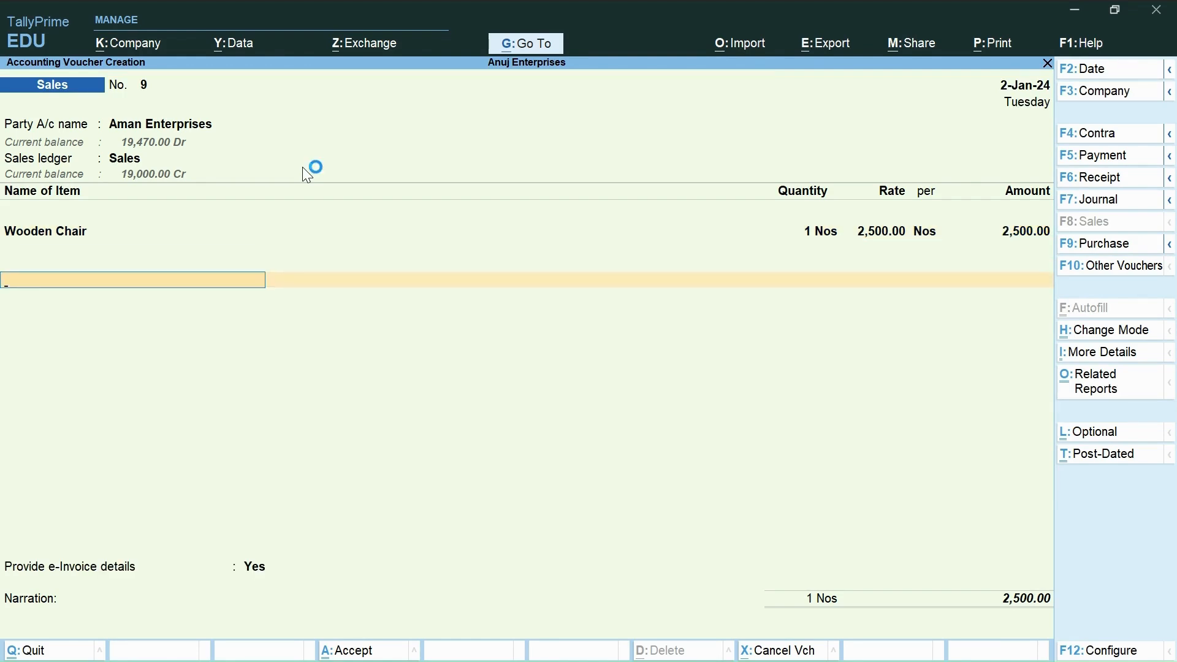
Step: Add the tax ledgers CGST on Sales and SGST to the sales voucher with their calculated amounts and end the ledger list
type("Cgst")
key("Down")
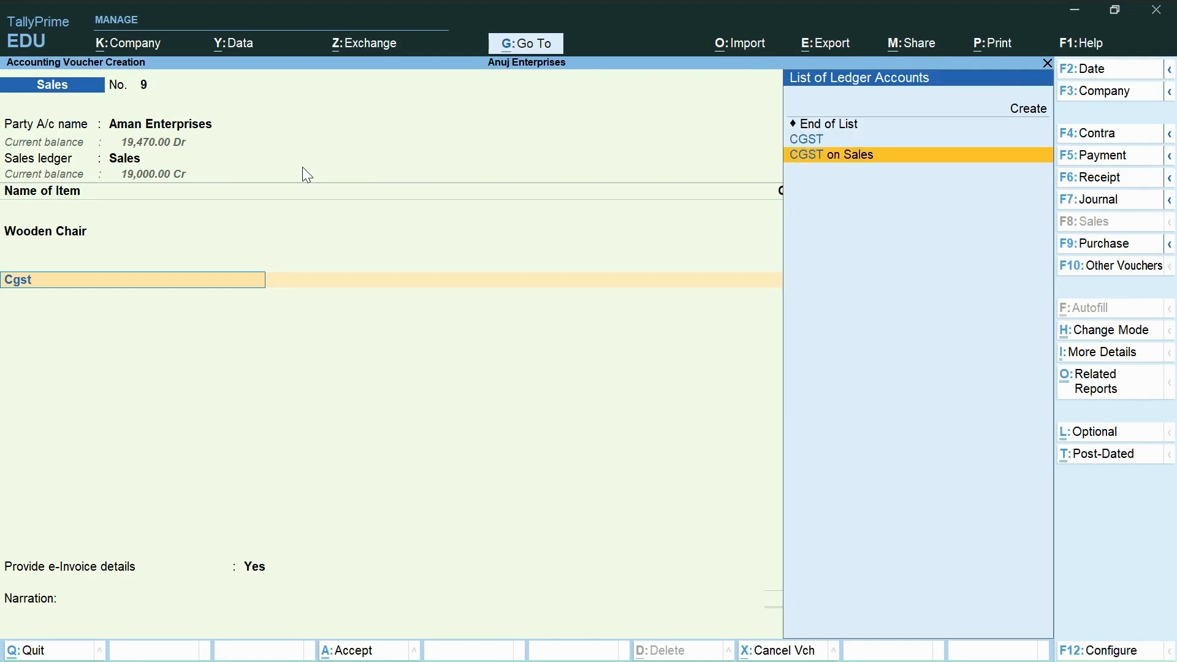
key("Return")
key("Return")
type("Sgst")
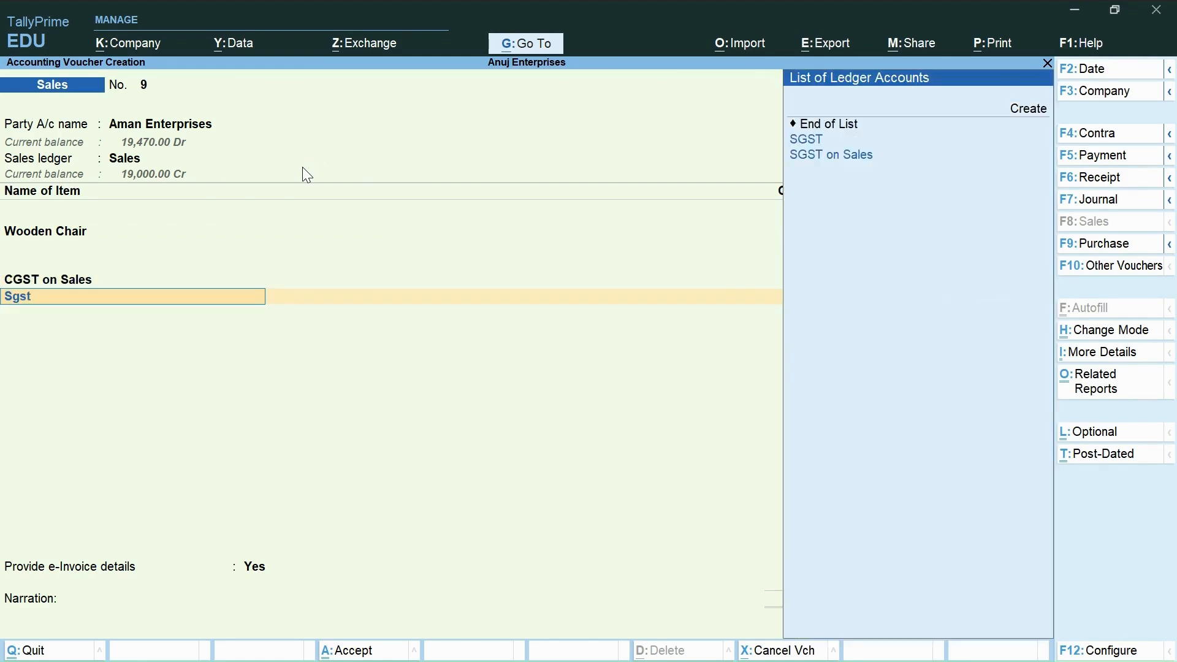
key("Return")
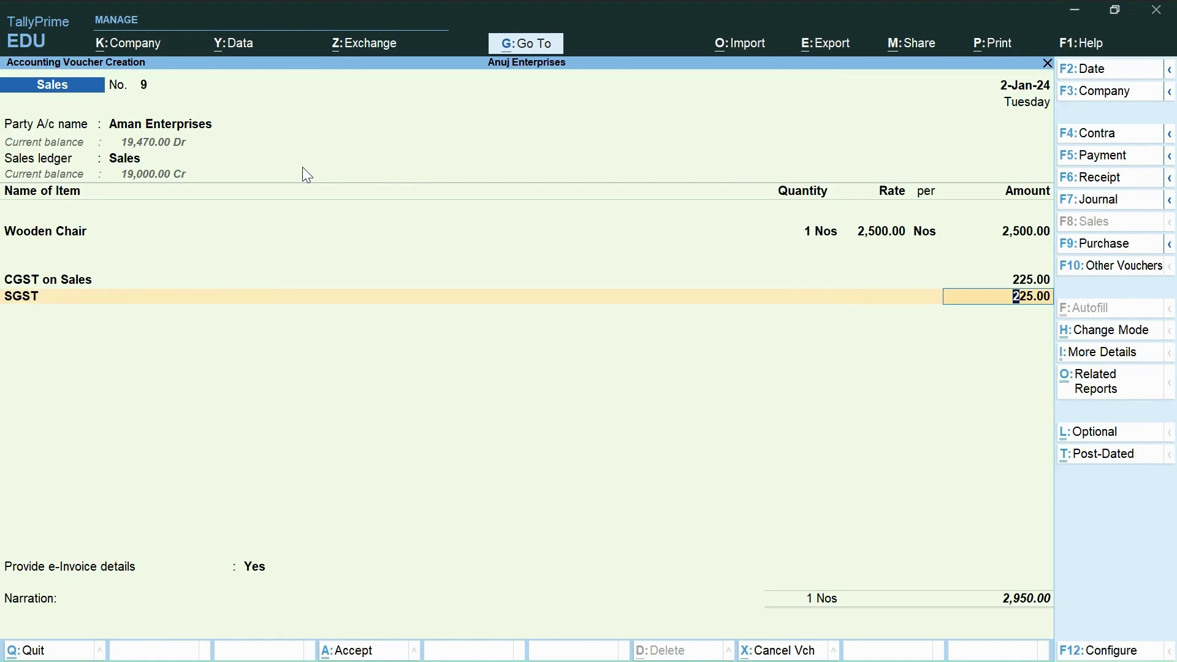
key("Return")
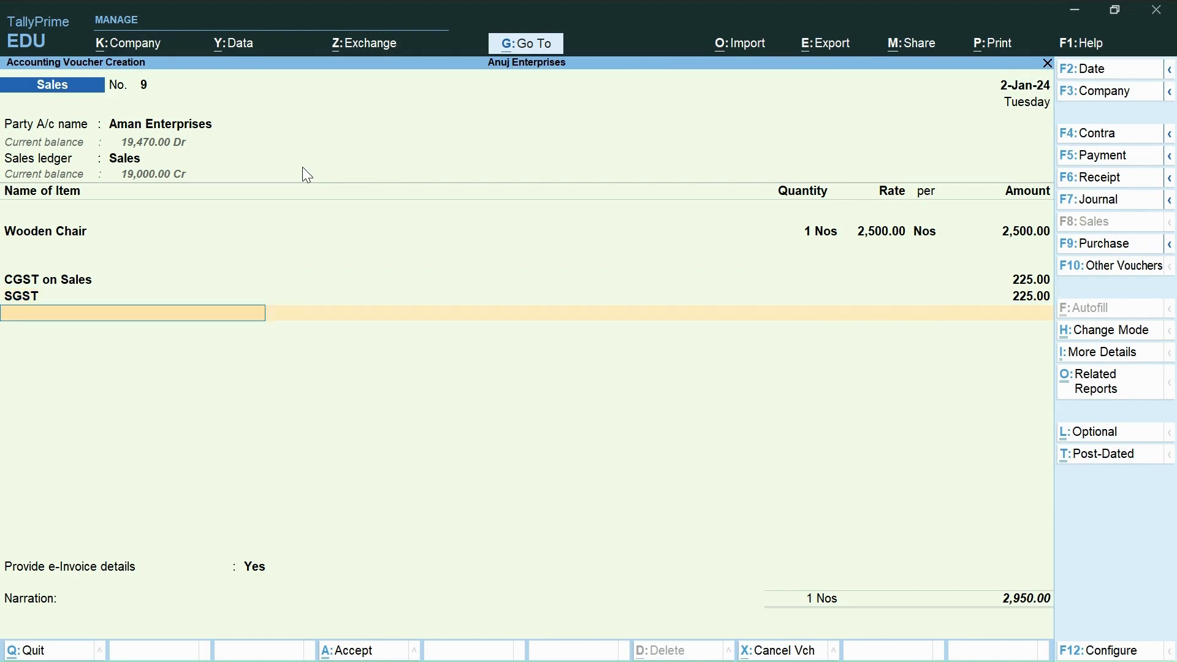
key("Return")
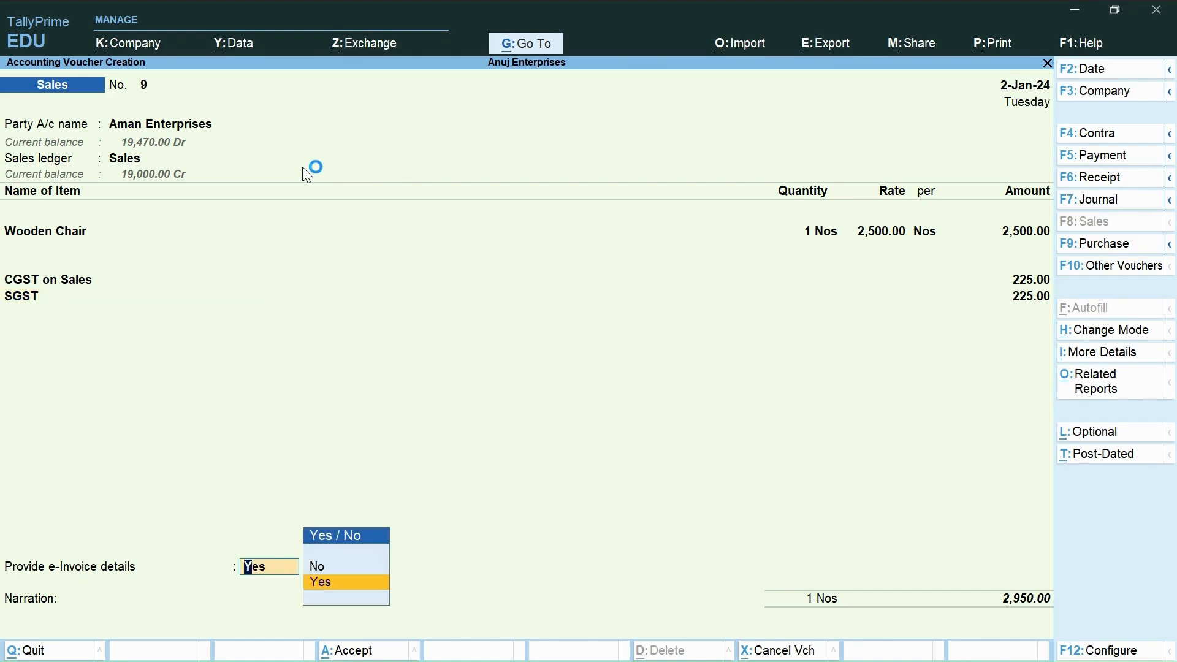
Step: Set Provide e-Invoice details to No and accept the default New Ref bill-wise details for Aman Enterprises
type("n")
key("Return")
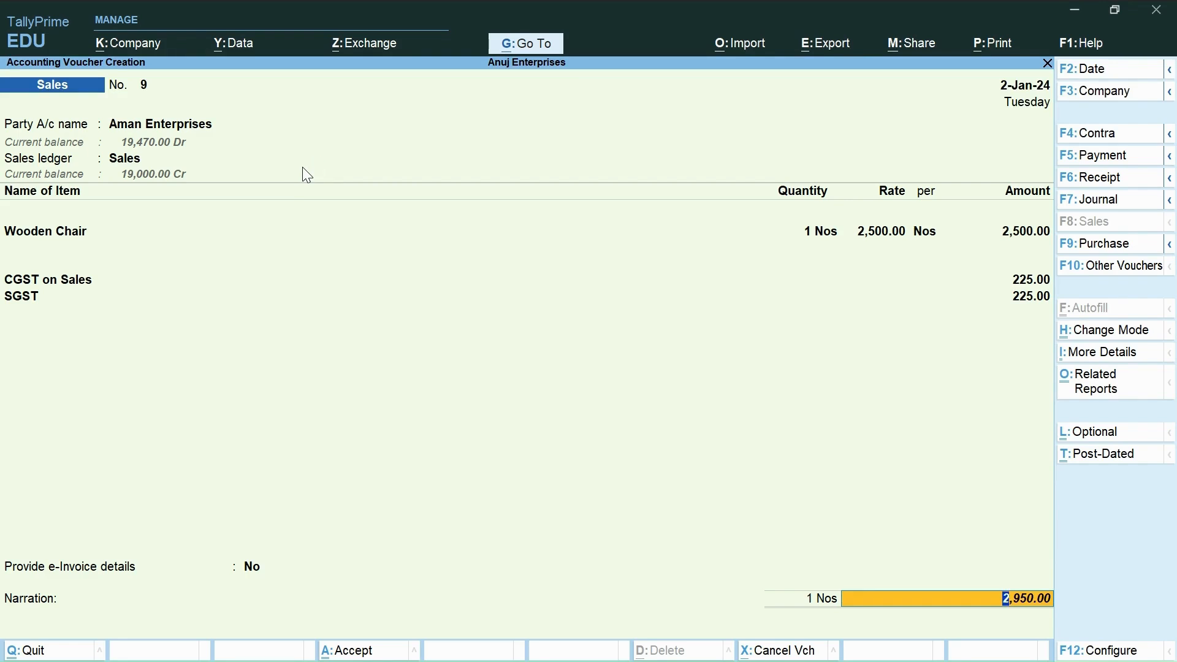
key("Return")
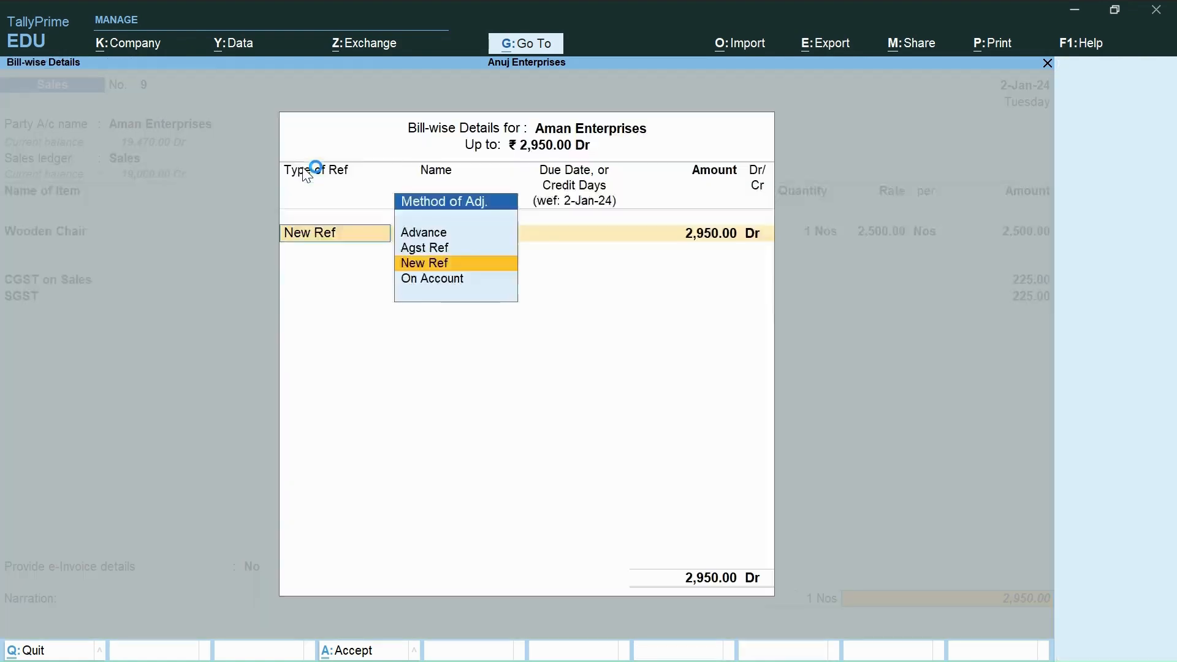
key("Return")
key("Return")
key("Return")
key("Return")
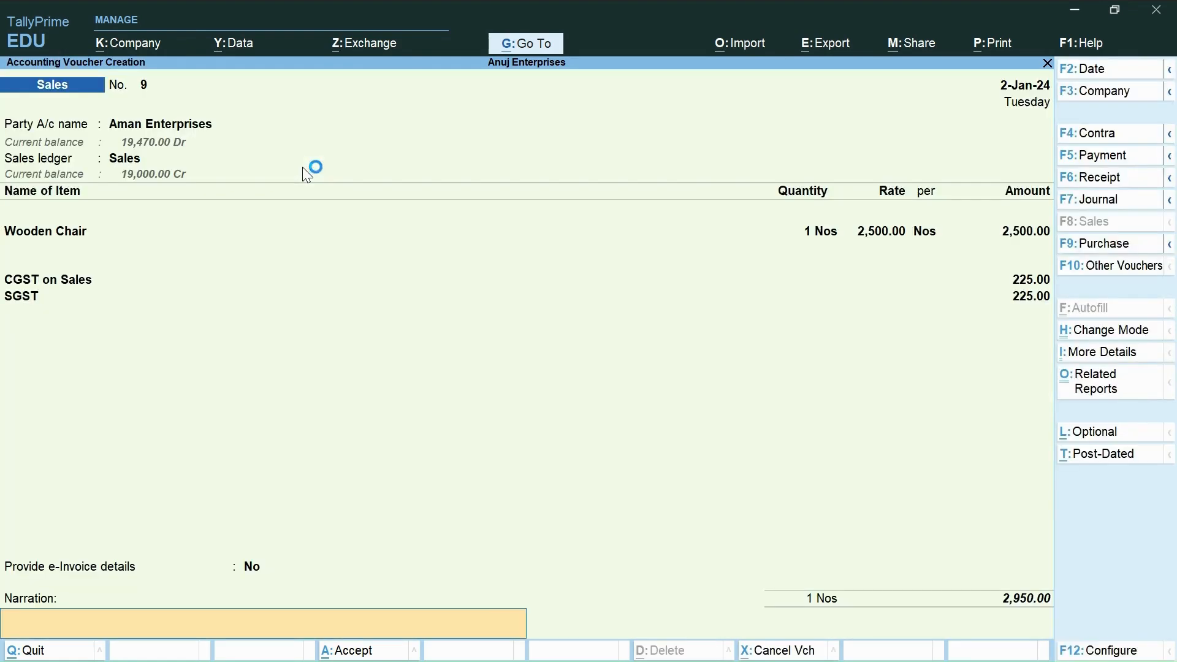
Step: Leave the narration blank and save the Aman Enterprises sales voucher without generating an e-Invoice
key("Return")
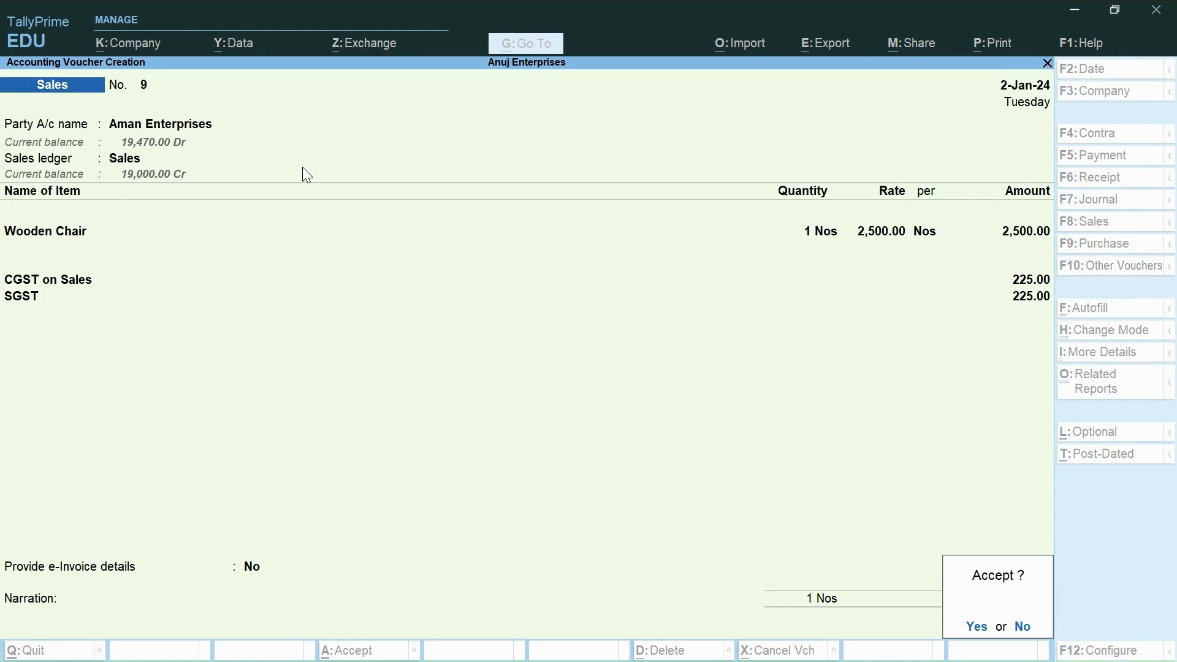
key("Return")
key("n")
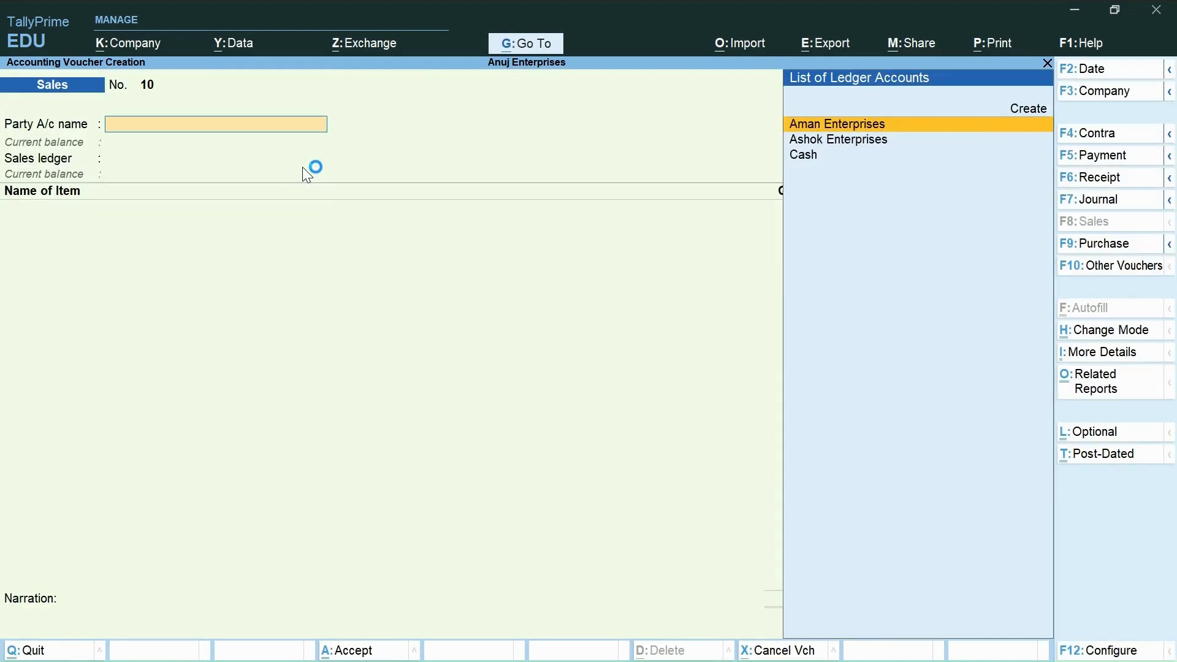
Step: Switch to a Receipt voucher and choose Cash as its account
left_click(1097, 179)
left_click(1095, 180)
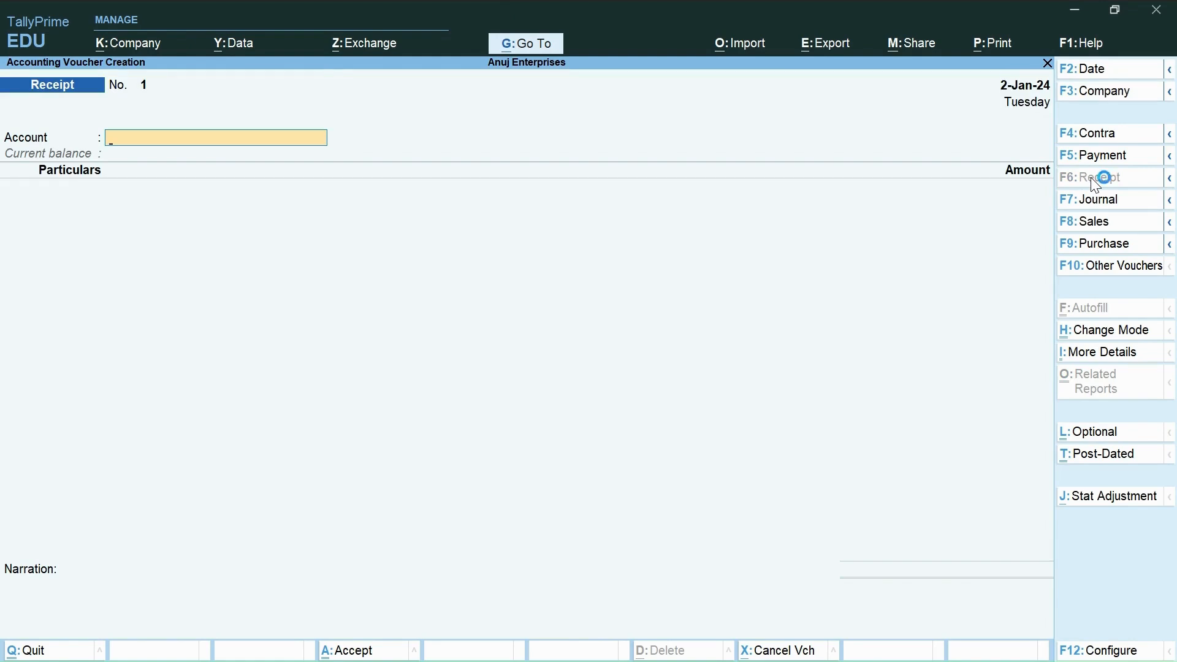
type("Cas")
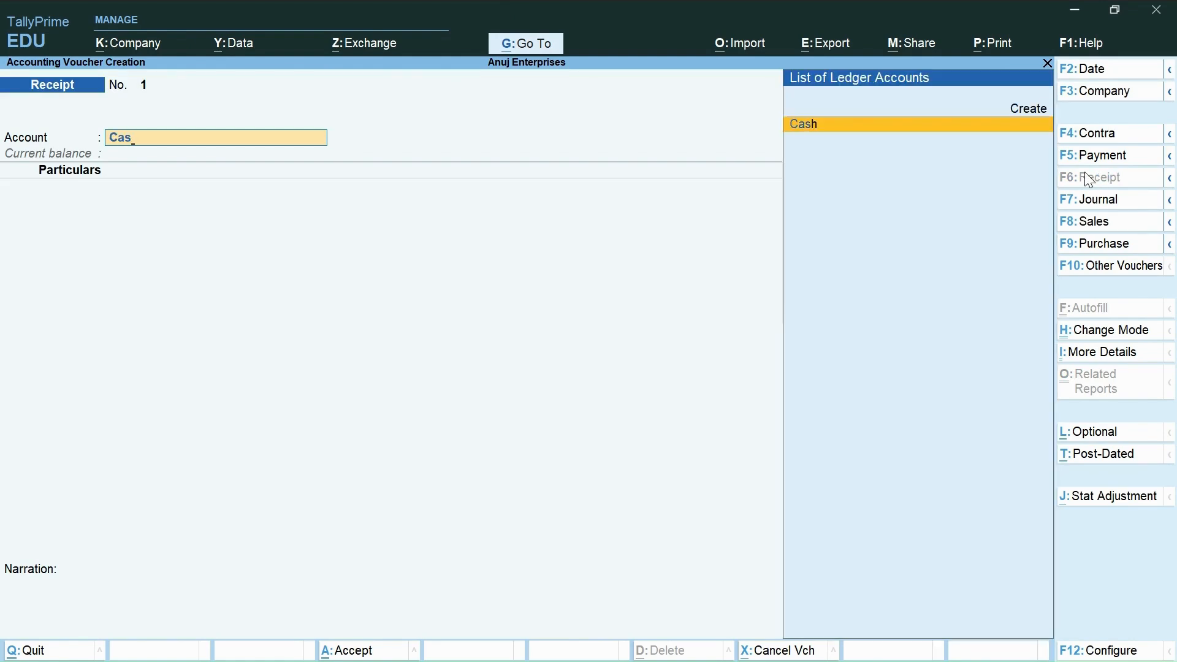
left_click(1090, 178)
key("Return")
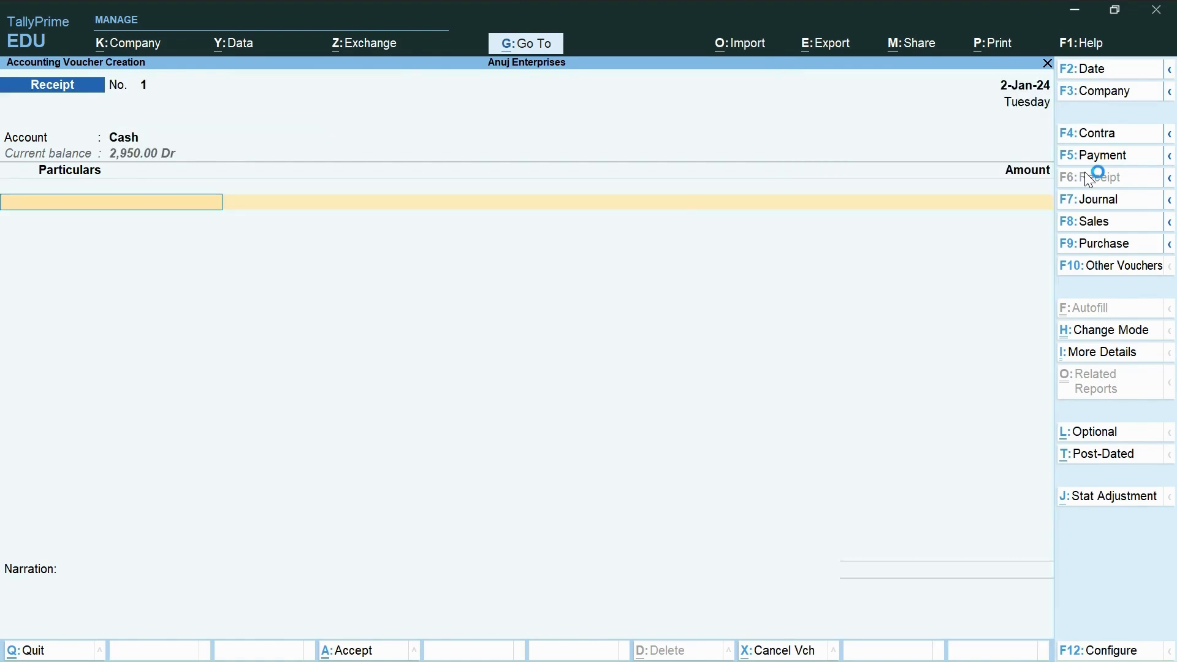
Step: Enter Aman Enterprises in the receipt's particulars with an amount of 2,950
type("Aman")
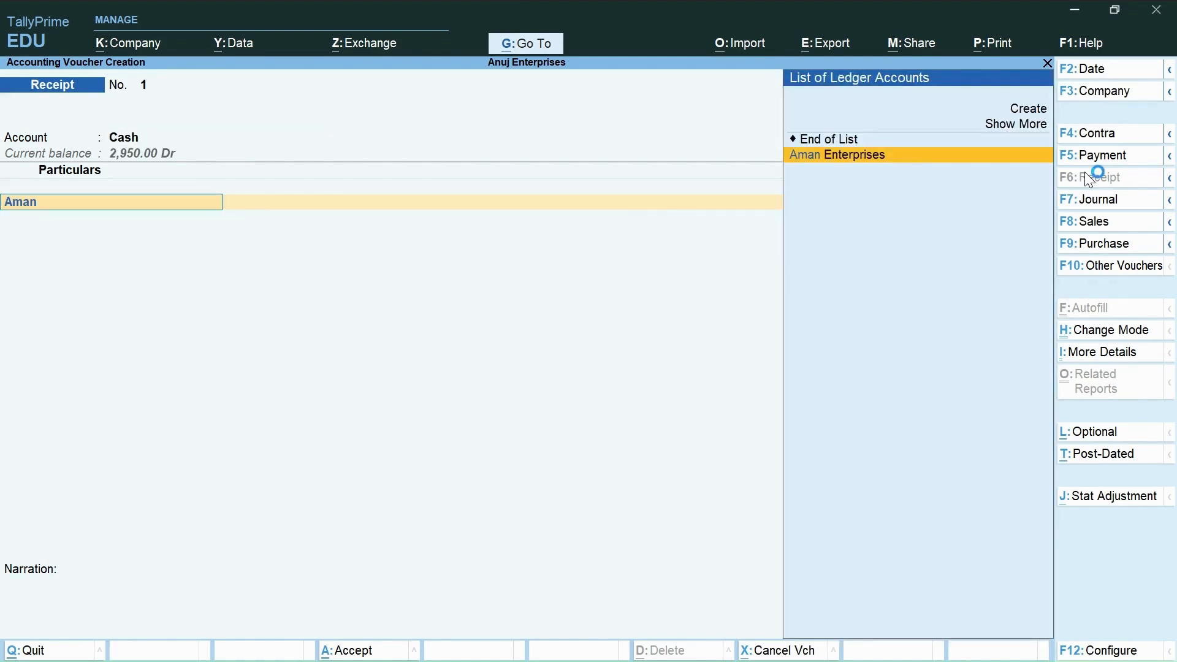
key("Return")
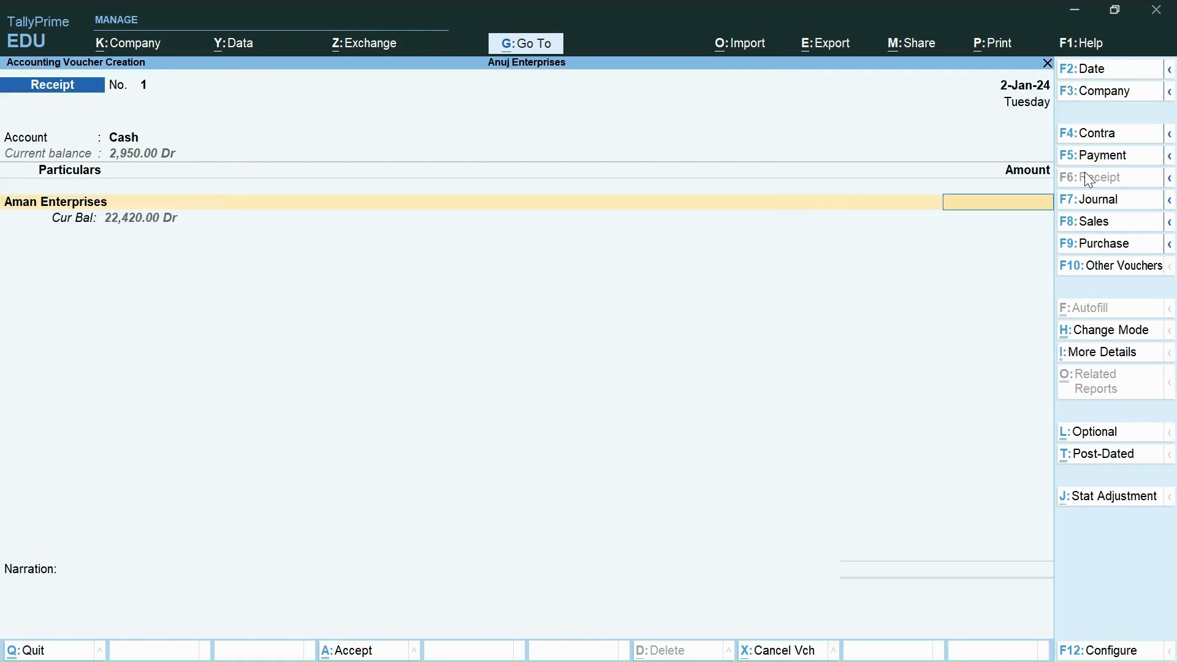
type("2950")
key("Return")
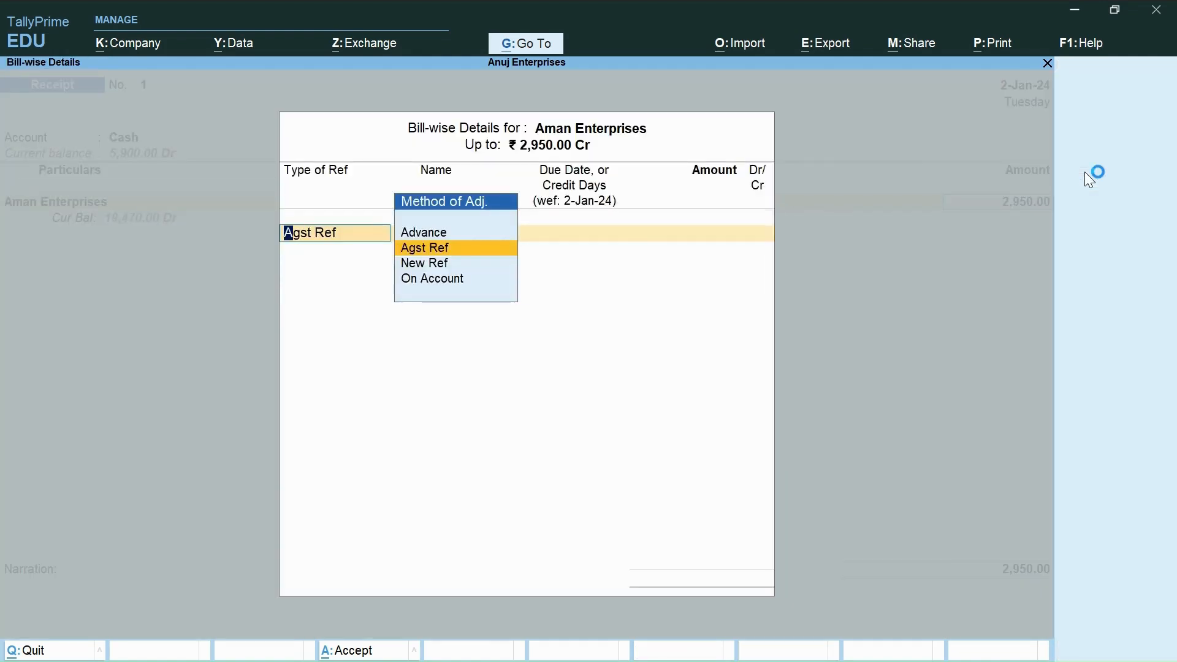
Step: Allocate the receipt as Agst Ref to Aman Enterprises' pending bill 9 dated 2-Jan-24
key("Return")
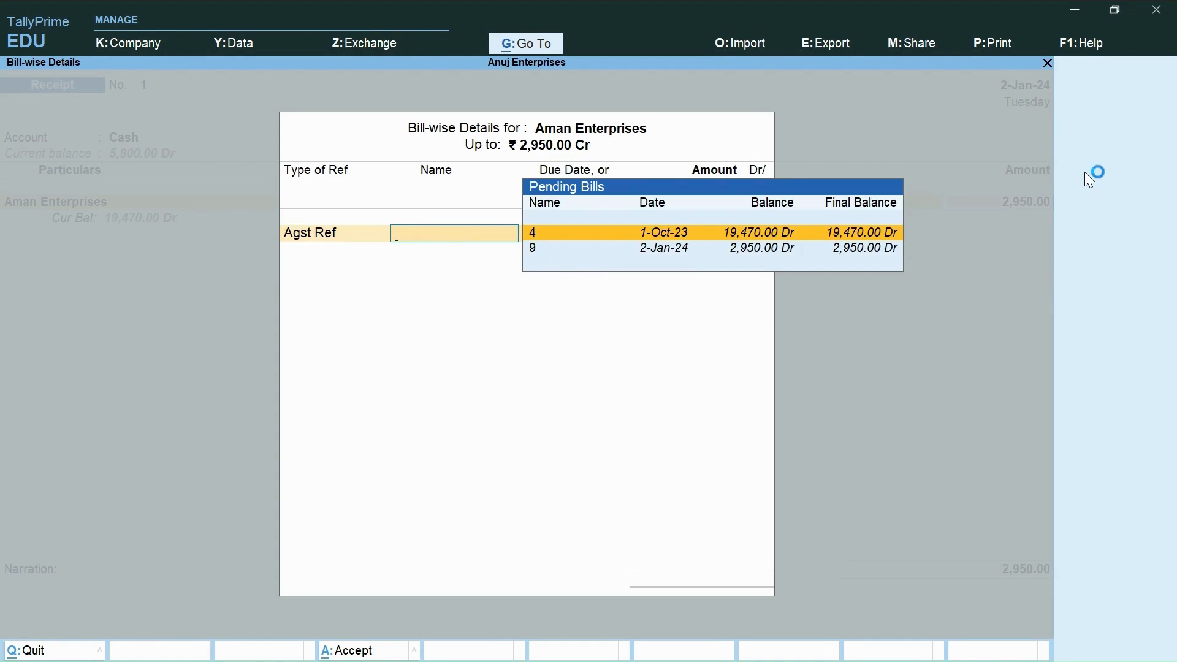
key("Down")
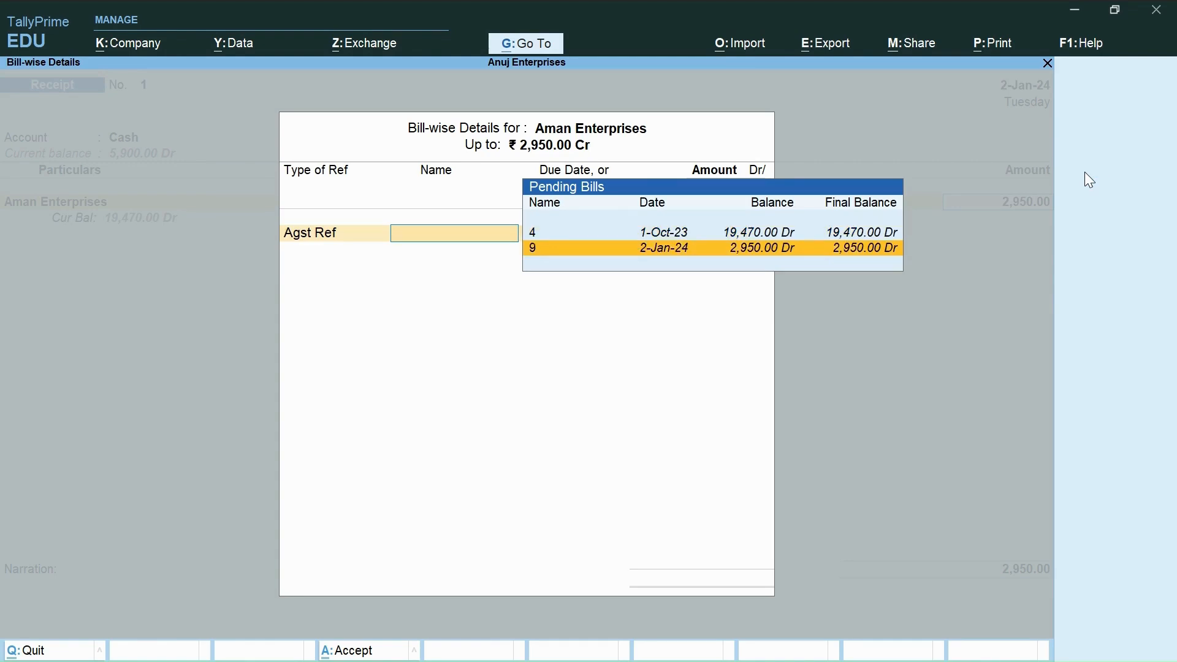
key("Return")
key("Return")
key("Return")
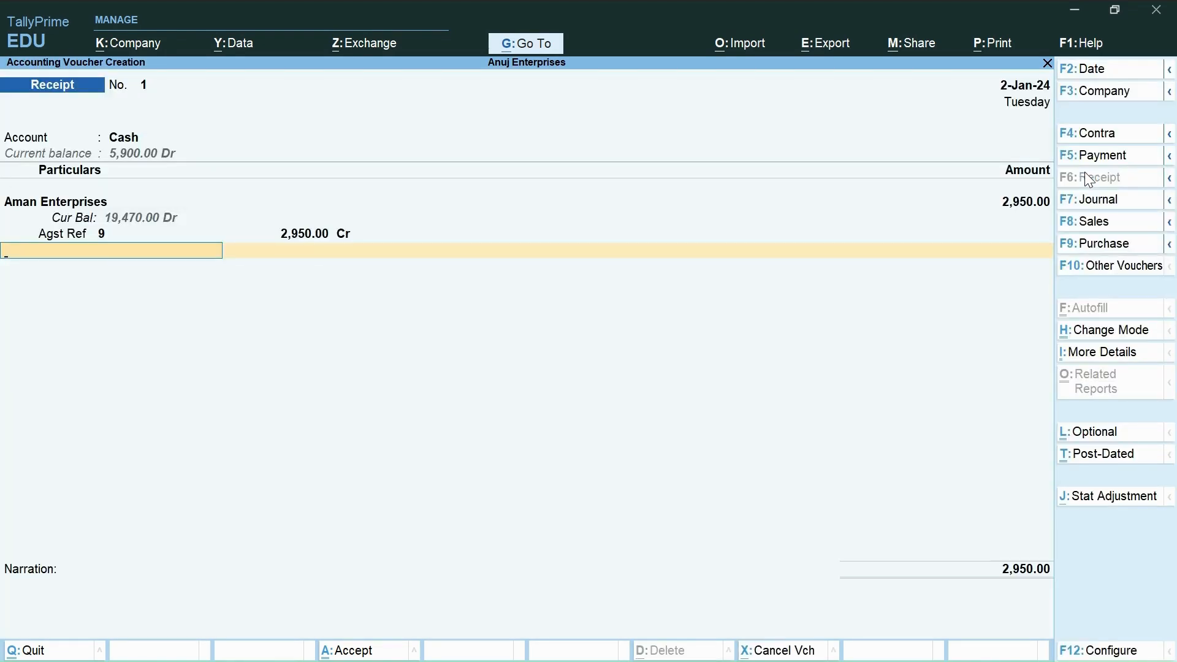
Step: Save the receipt voucher with a blank narration and exit voucher creation
key("Return")
key("Return")
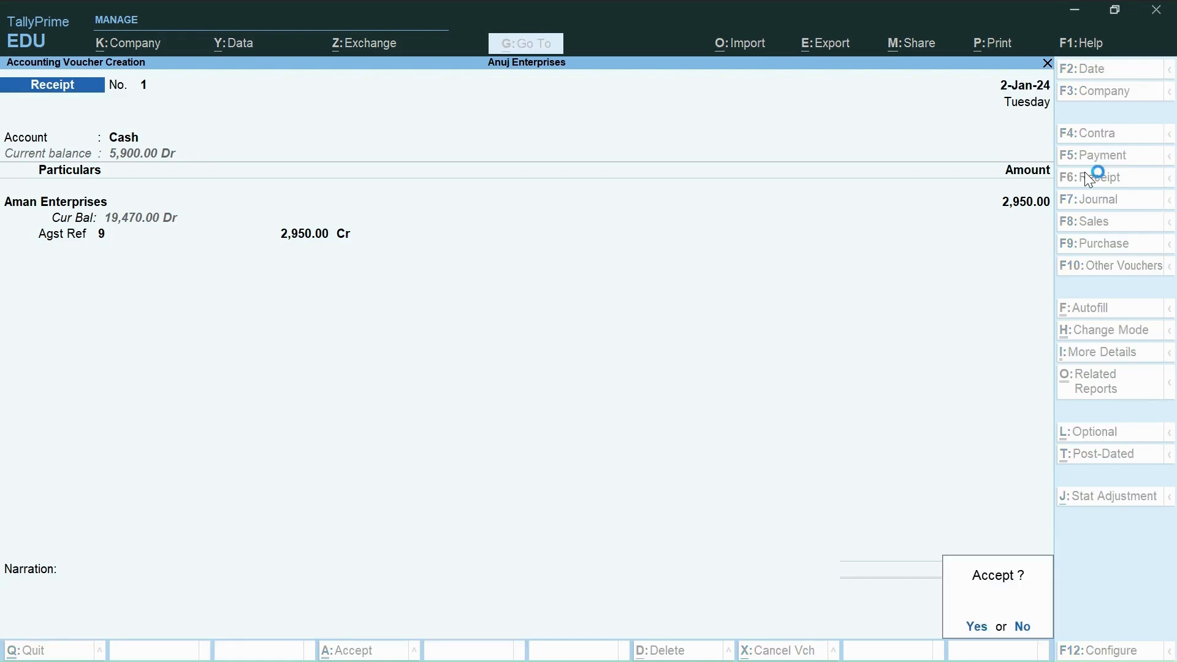
key("Return")
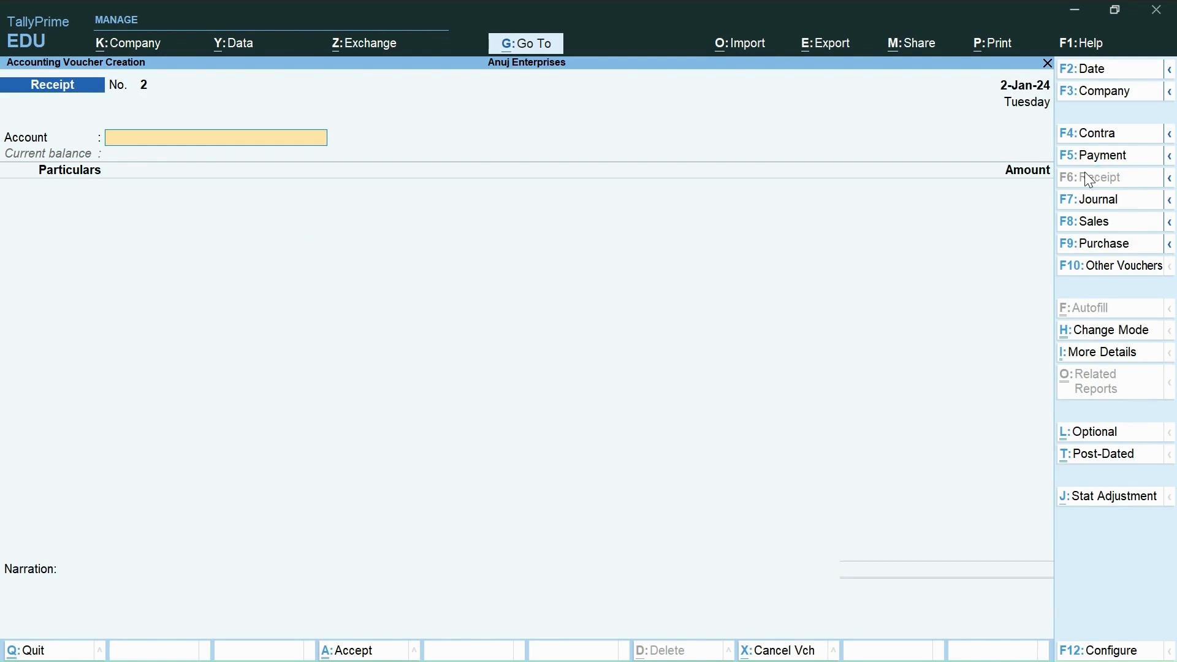
key("Escape")
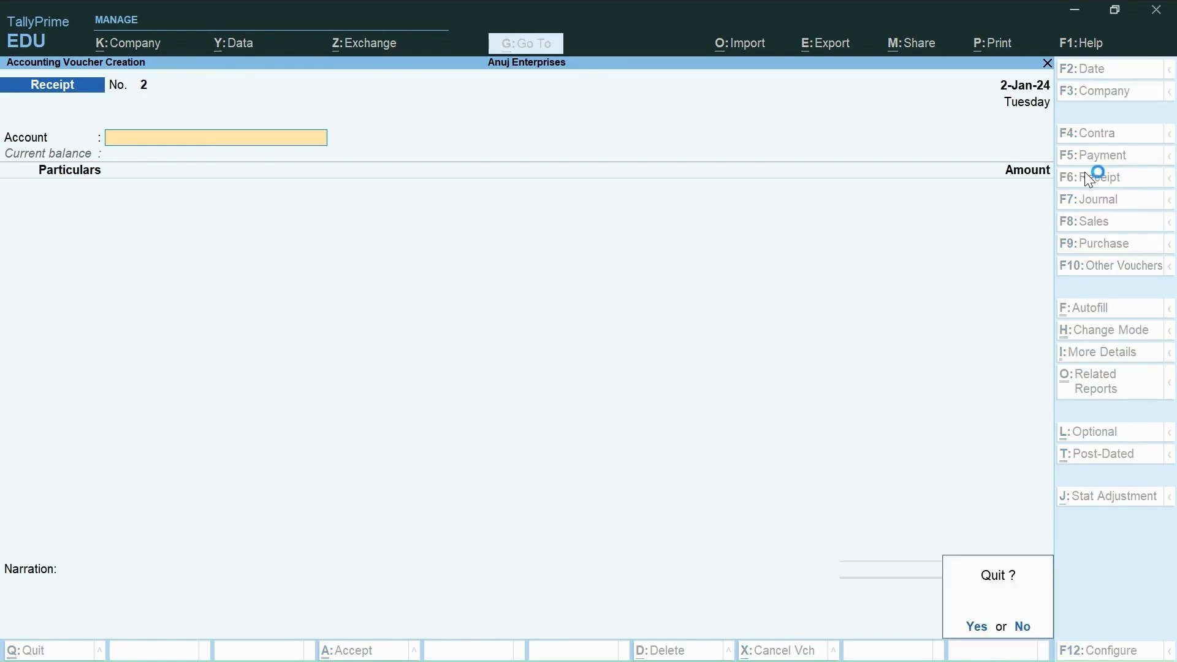
key("Return")
Step: Open the Profit & Loss A/c and drill down through Sales Accounts to the Sales ledger's January vouchers
key("Down")
key("Down")
key("Down")
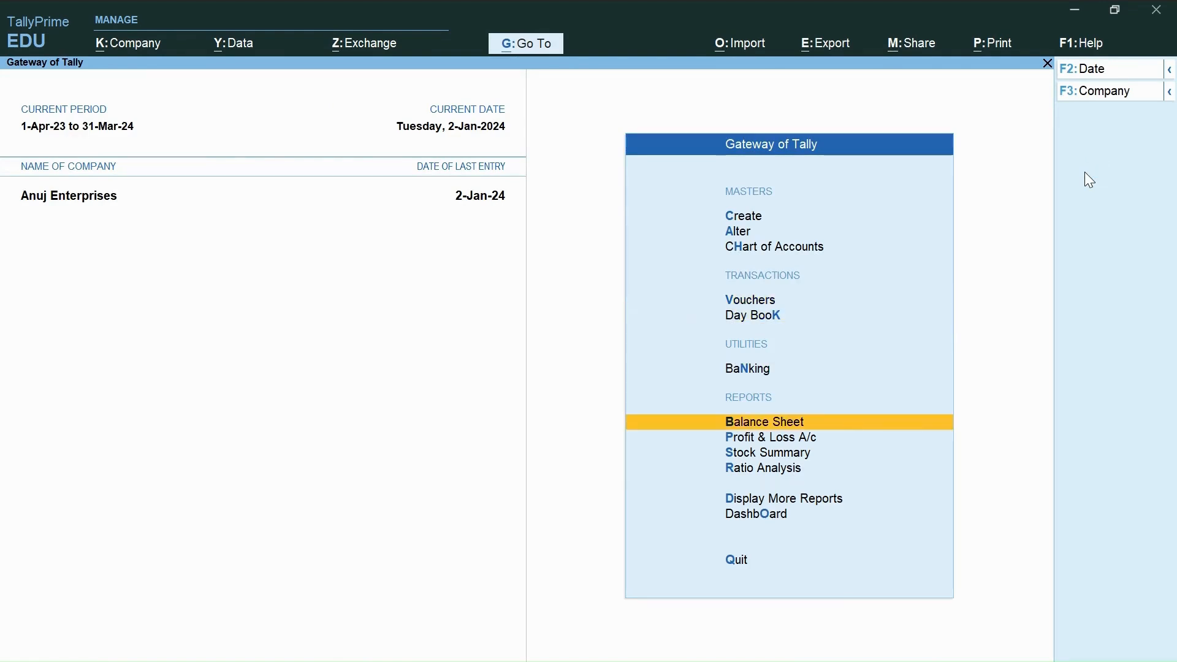
key("Down")
key("Return")
key("Right")
key("Return")
key("Return")
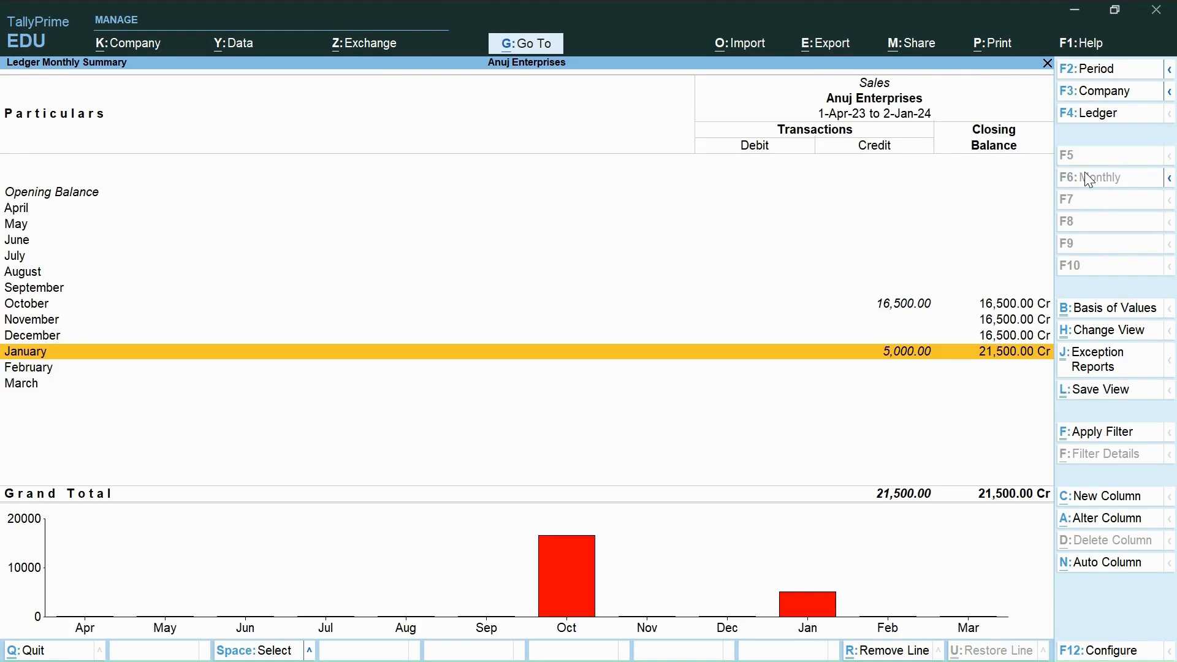
key("Return")
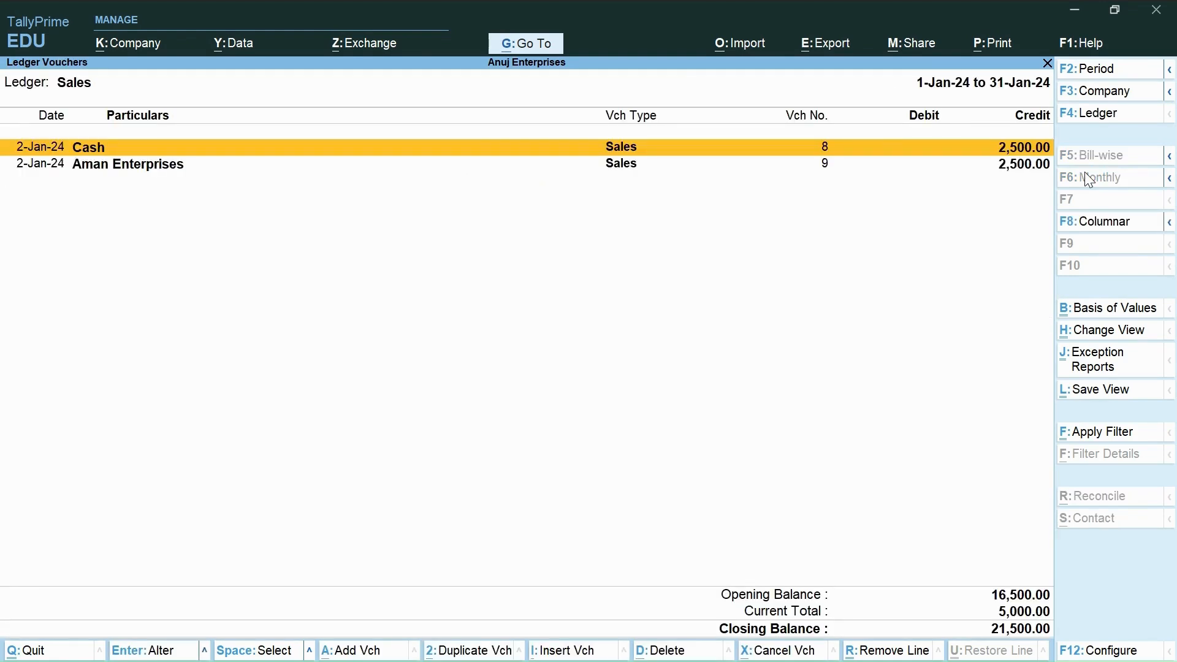
key("Down")
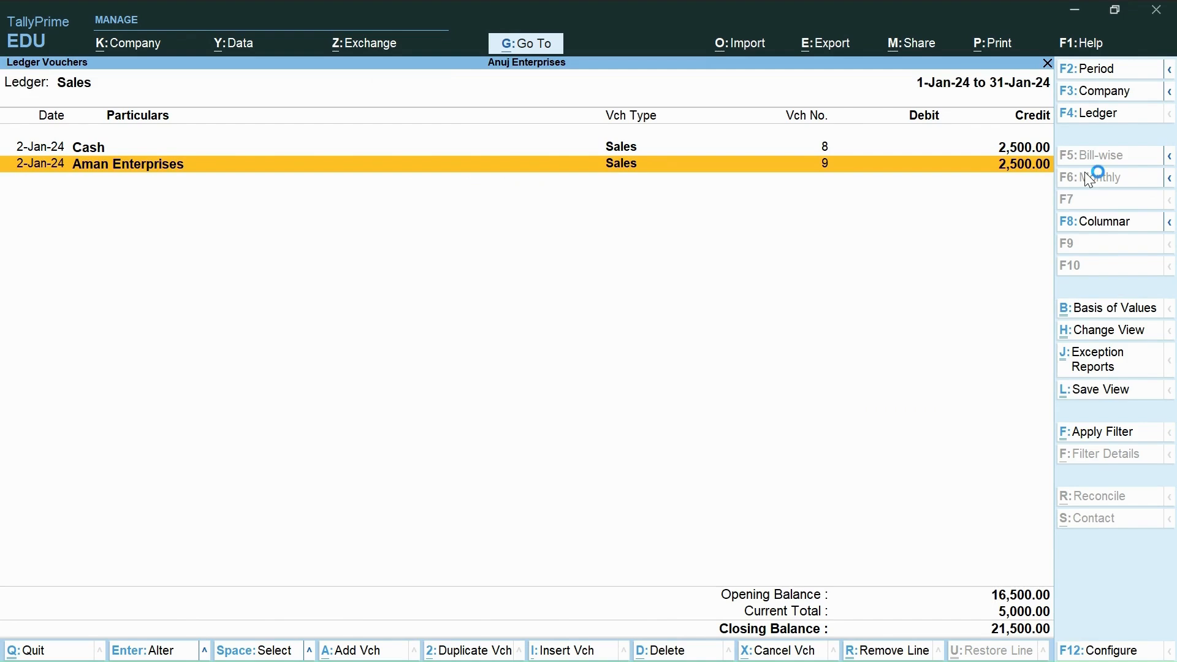
Step: Close the sales reports and the Profit & Loss A/c, and open the Balance Sheet
key("Escape")
key("Escape")
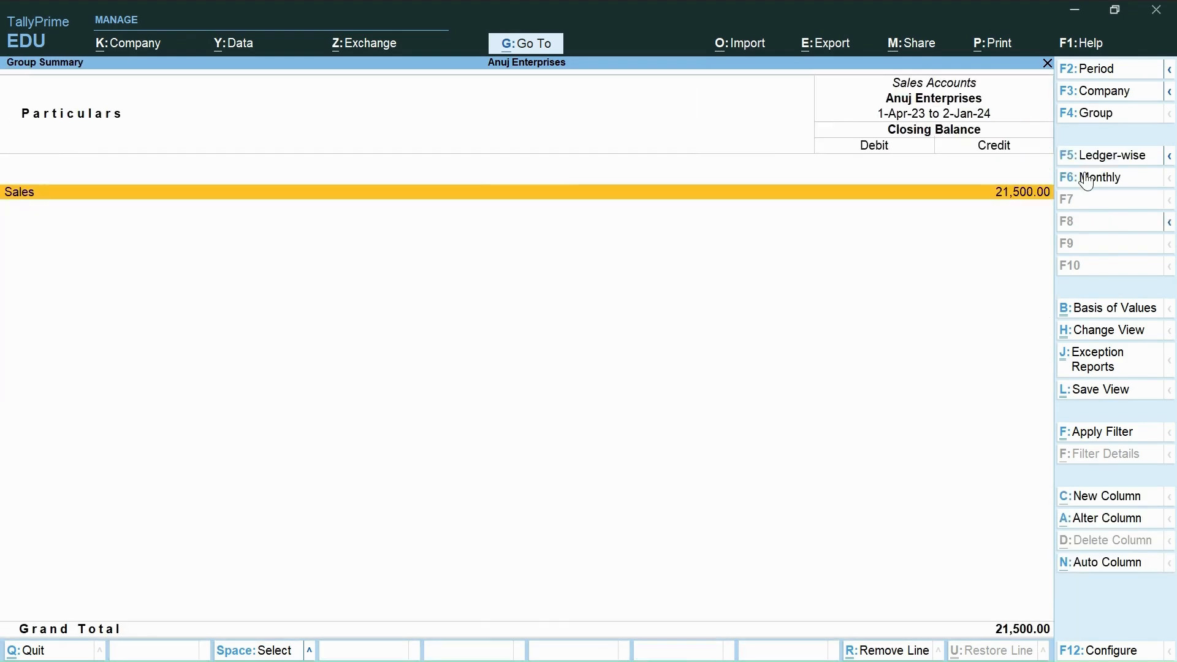
key("Escape")
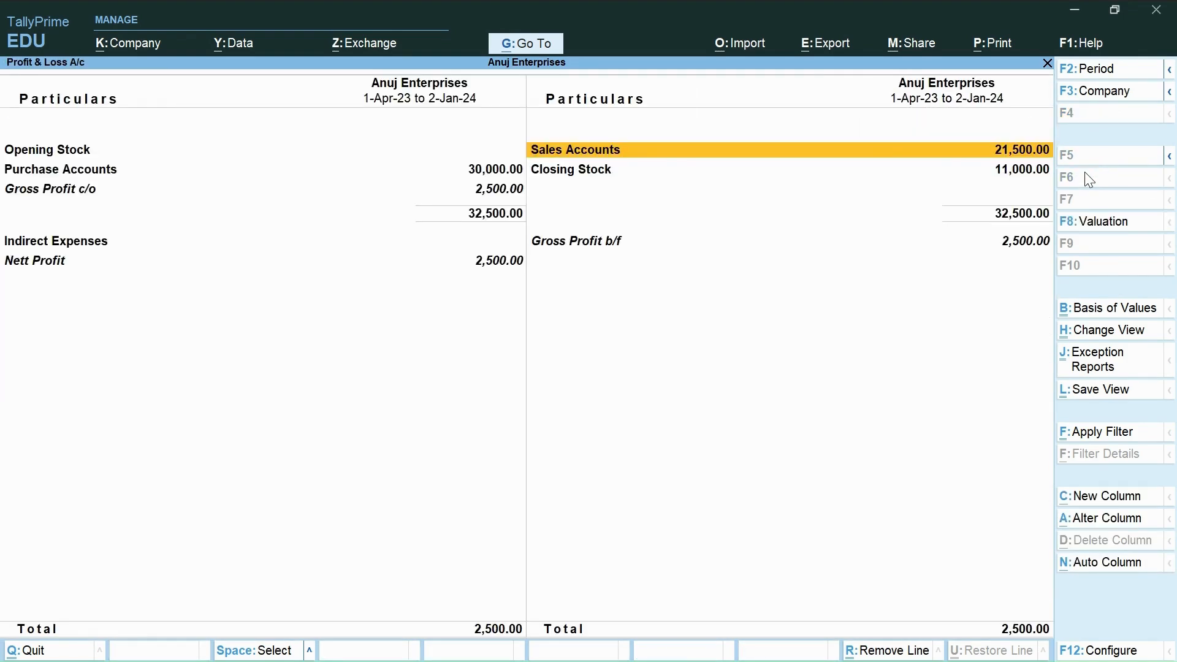
key("Escape")
key("Up")
key("Return")
Step: Drill down through Current Assets and Cash-in-Hand to the Cash ledger and examine its January vouchers
key("Right")
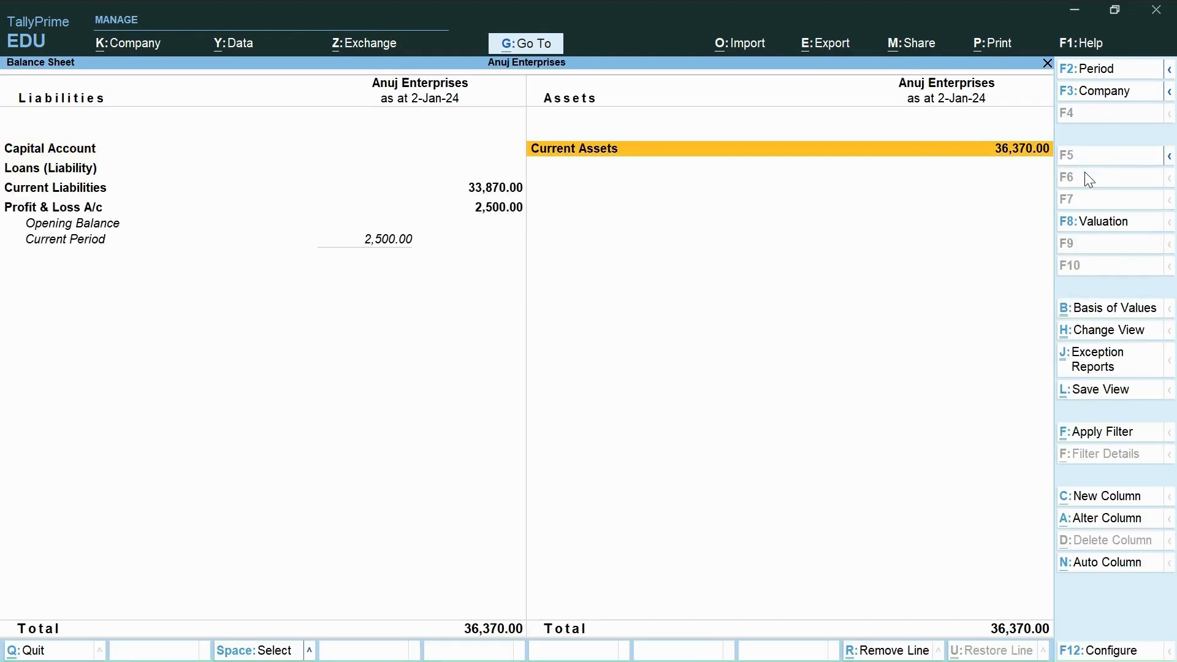
key("Return")
key("Down")
key("Down")
key("Return")
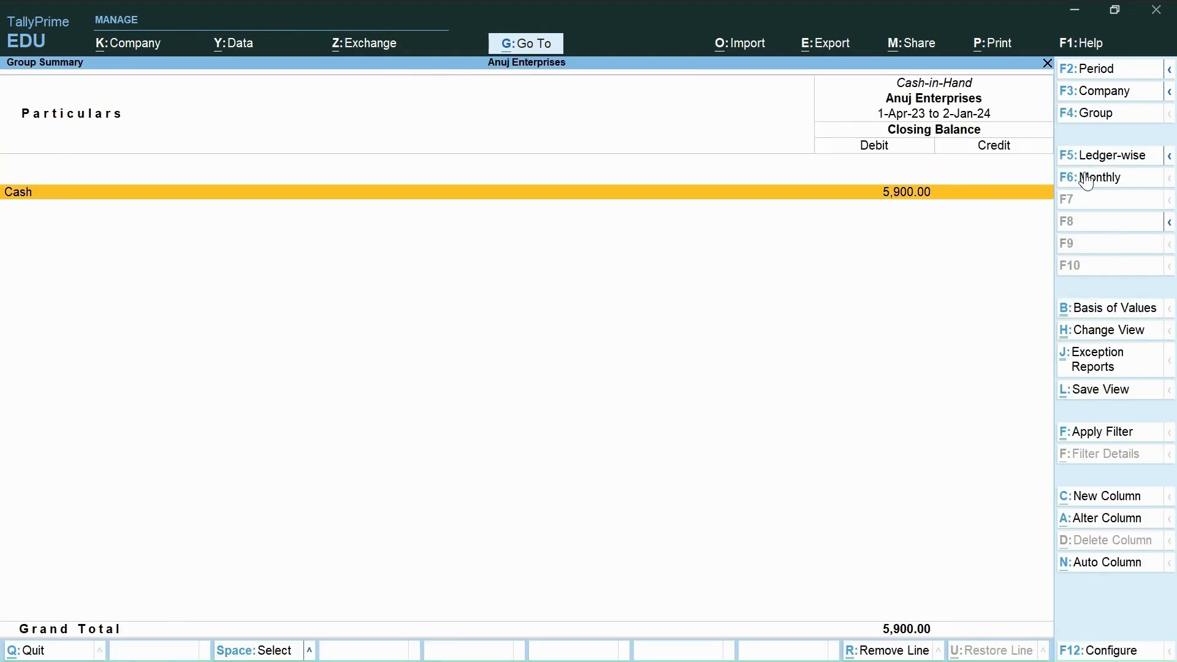
key("Return")
key("Return")
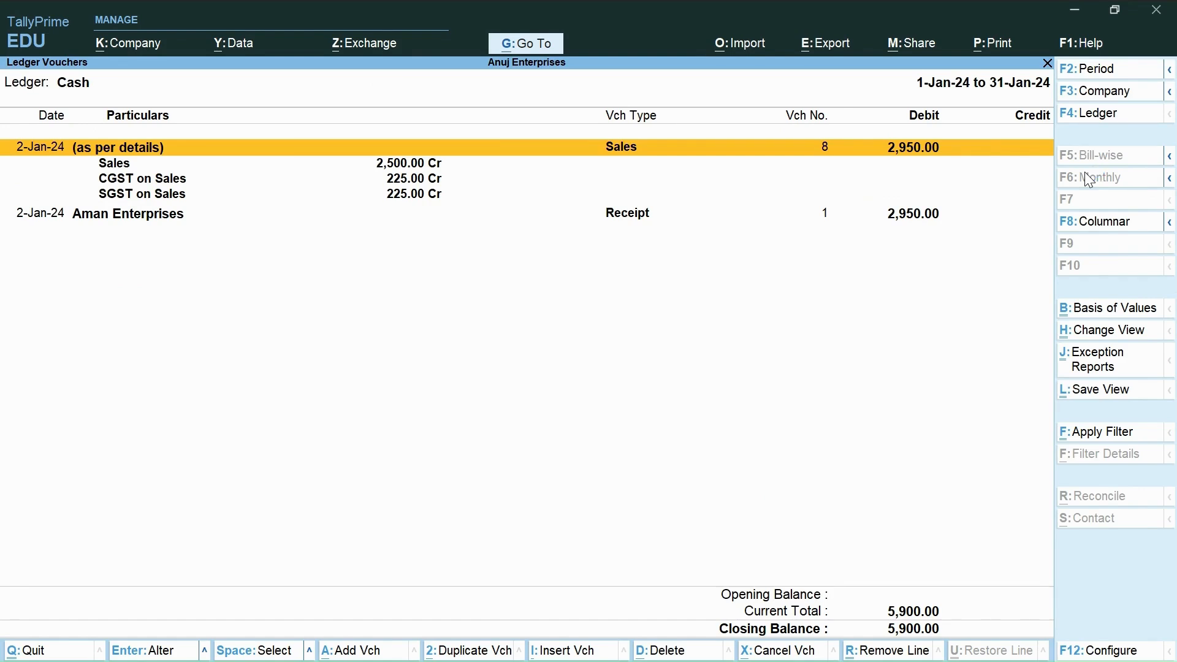
key("Down")
key("Down")
key("Down")
key("Down")
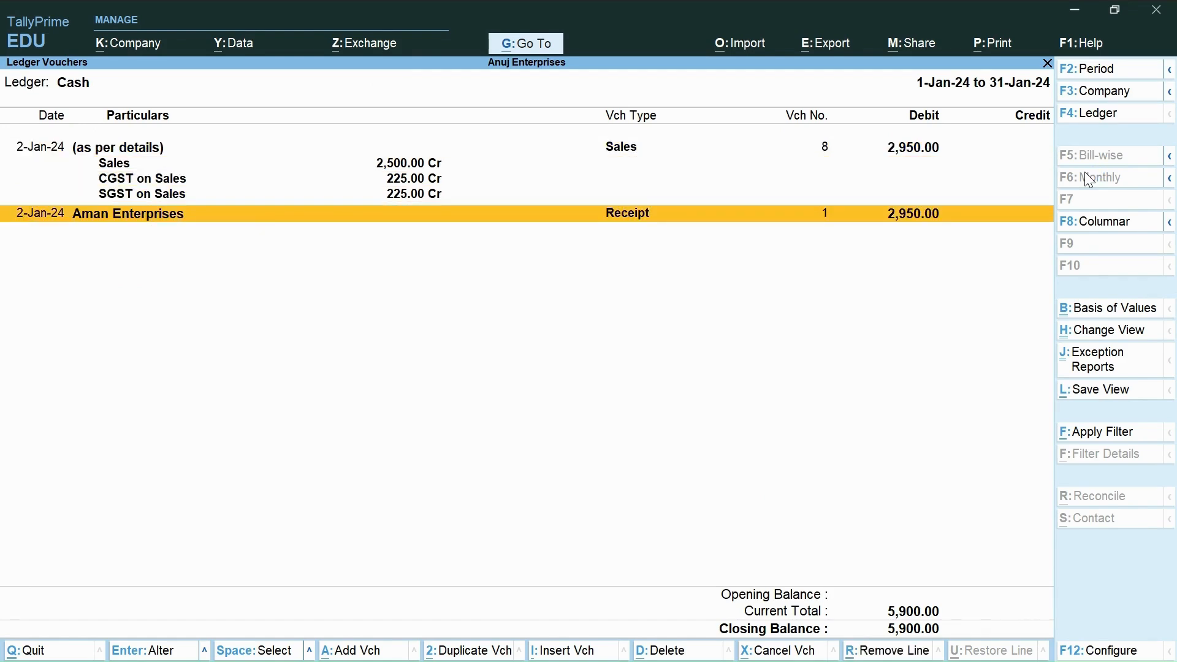
left_click(1090, 179)
Step: Return to Current Assets and drill down through Sundry Debtors to the January vouchers of Aman Enterprises
key("Escape")
key("Escape")
key("Escape")
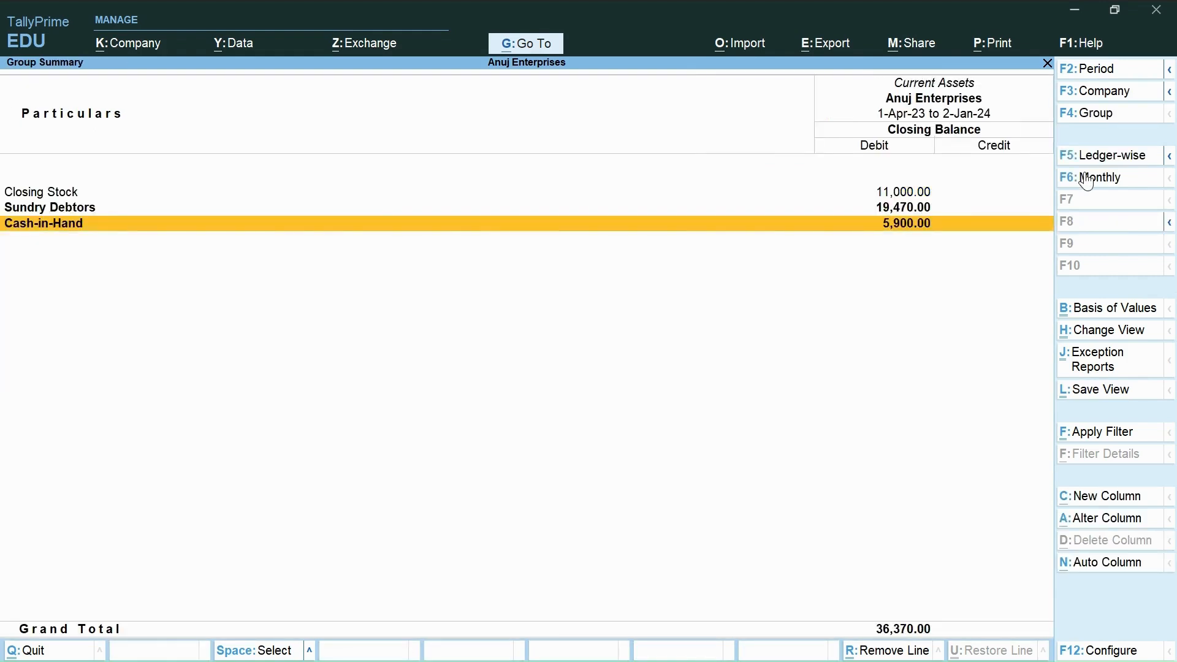
key("Return")
key("Down")
key("Return")
key("Return")
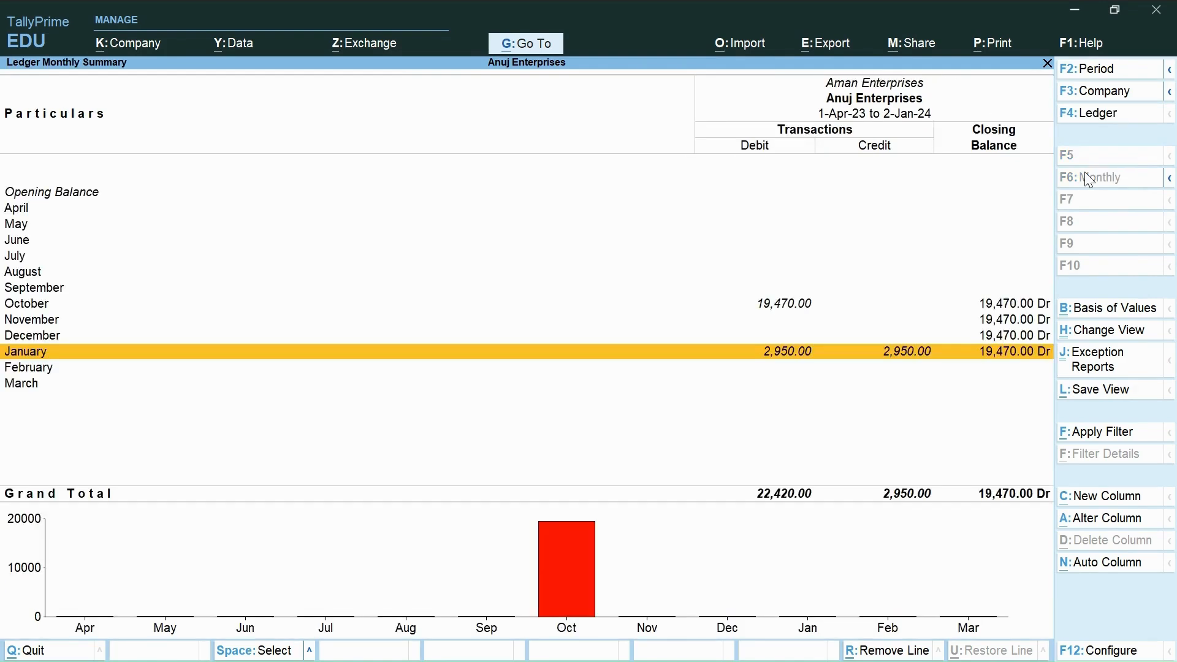
key("Return")
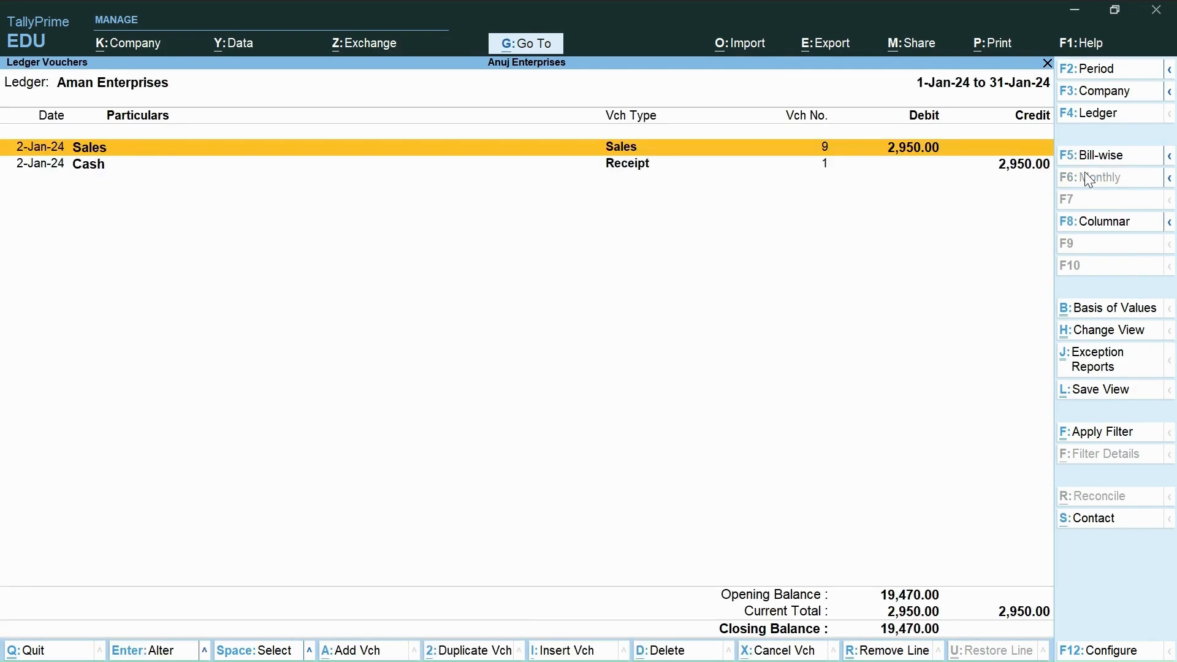